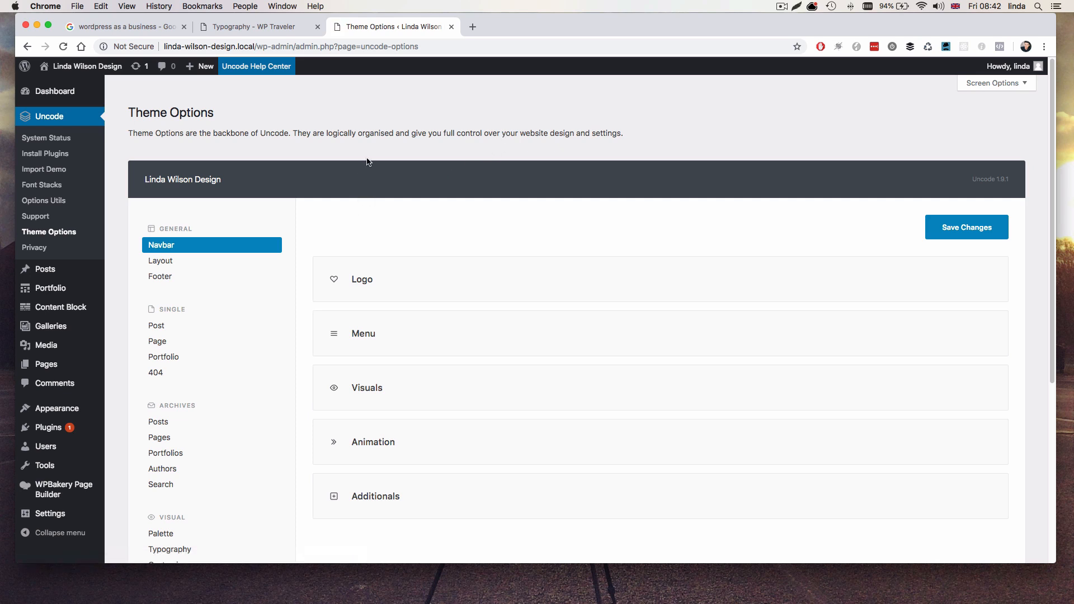
Open the Typography section of the theme options and review its custom fonts, font sizes and letter spacing settings.
{"action": "scroll", "coordinate": [386, 202], "scroll_direction": "down", "scroll_amount": 3}
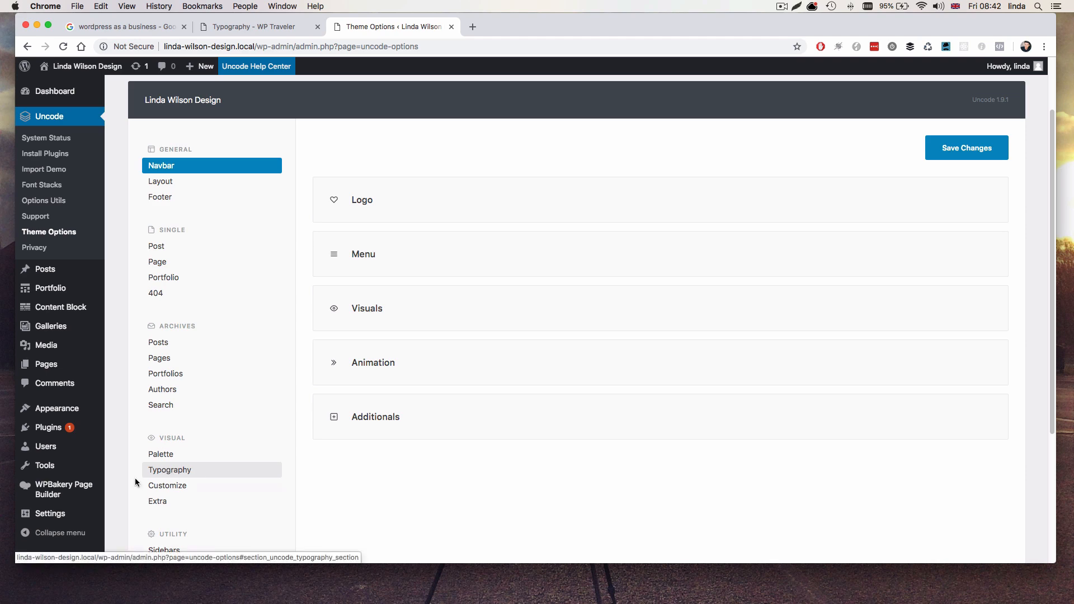
{"action": "left_click", "coordinate": [168, 470]}
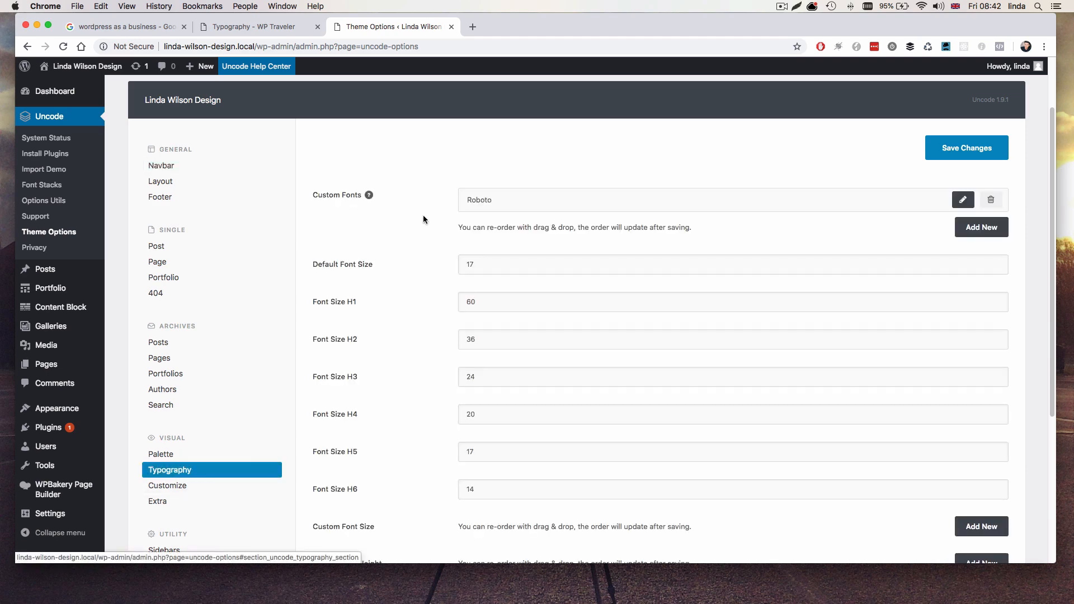
{"action": "scroll", "coordinate": [437, 324], "scroll_direction": "down", "scroll_amount": 5}
{"action": "scroll", "coordinate": [437, 324], "scroll_direction": "up", "scroll_amount": 2}
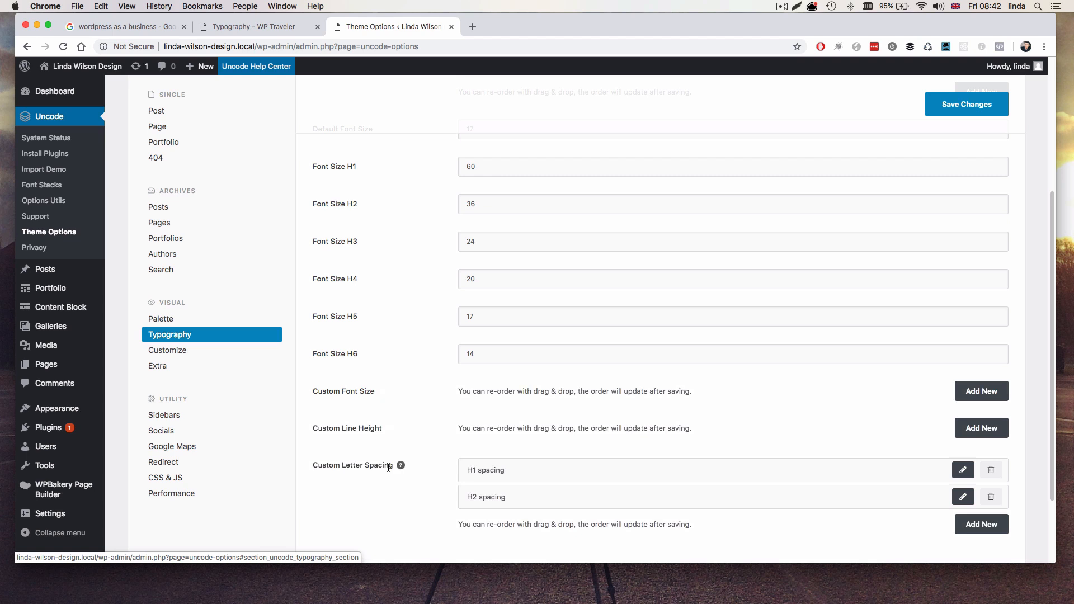
{"action": "scroll", "coordinate": [439, 375], "scroll_direction": "up", "scroll_amount": 5}
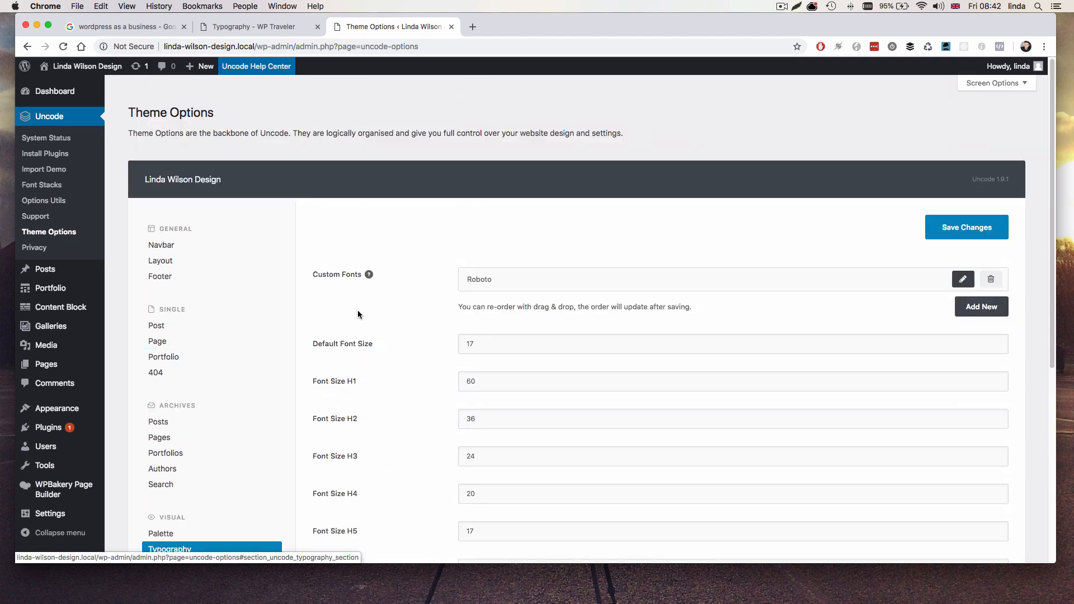
Open the Uncode Font Stacks page in a separate browser tab and close the Google search tab.
{"action": "left_click", "coordinate": [38, 187], "text": "super"}
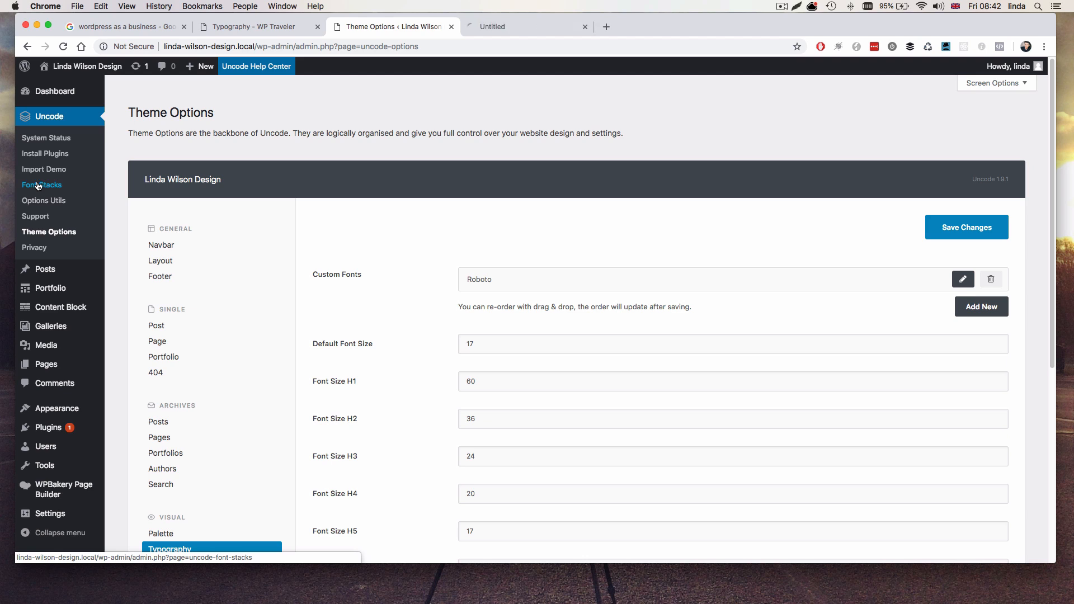
{"action": "left_click", "coordinate": [184, 26]}
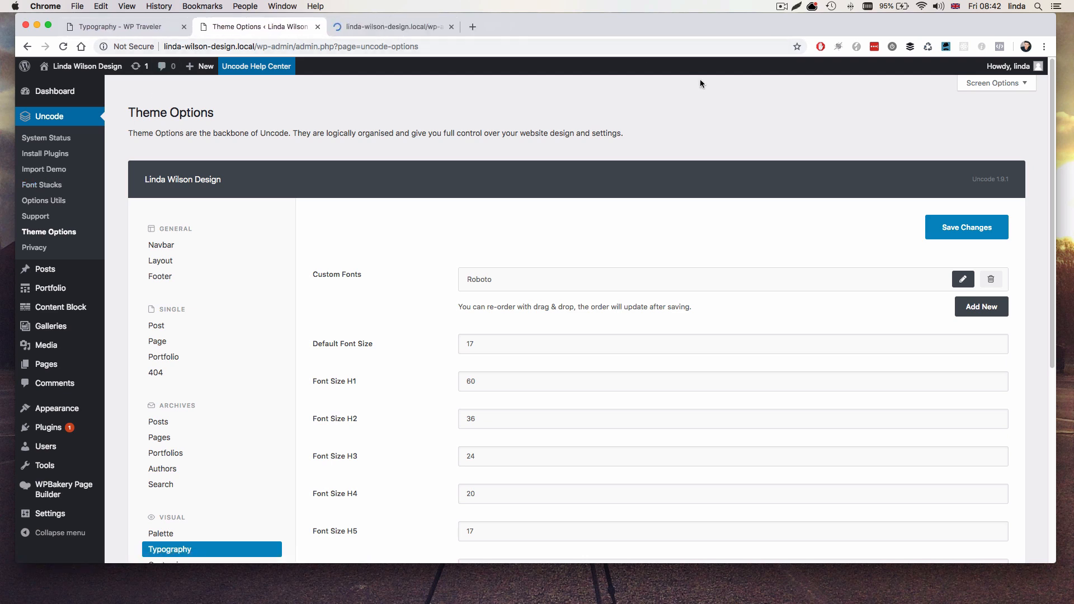
{"action": "left_click", "coordinate": [391, 25]}
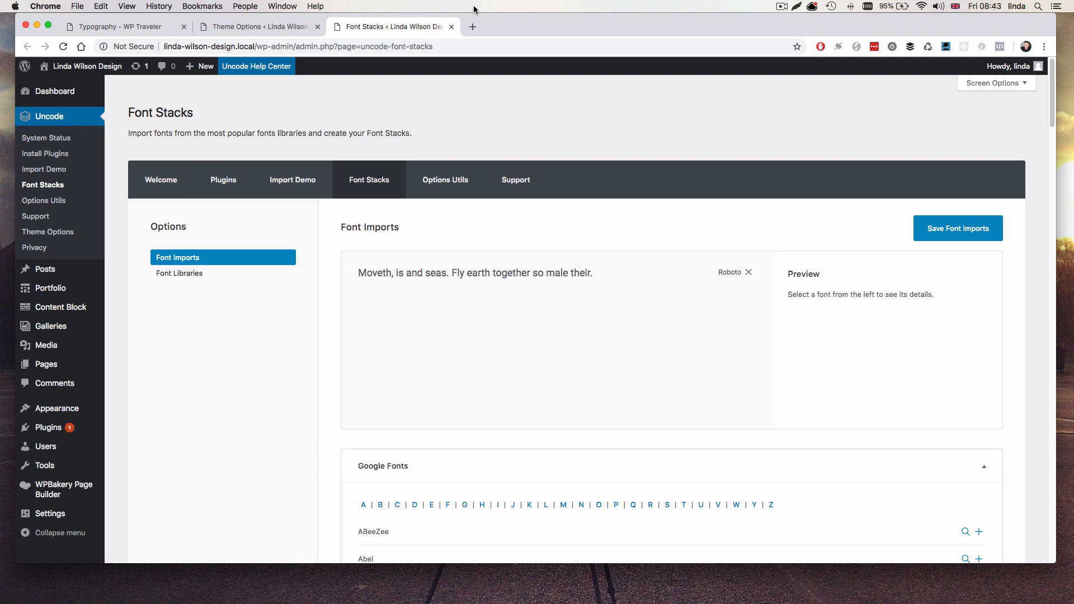
Open the Google Fonts website, fonts.google.com, in a new browser tab.
{"action": "left_click", "coordinate": [473, 27]}
{"action": "type", "text": "fonts"}
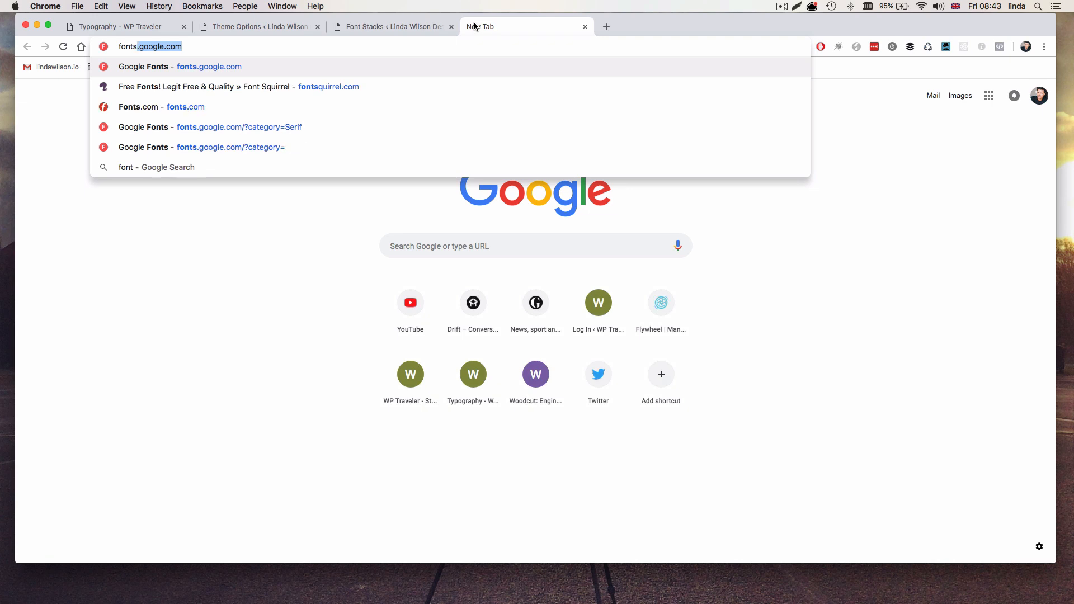
{"action": "key", "text": "Return"}
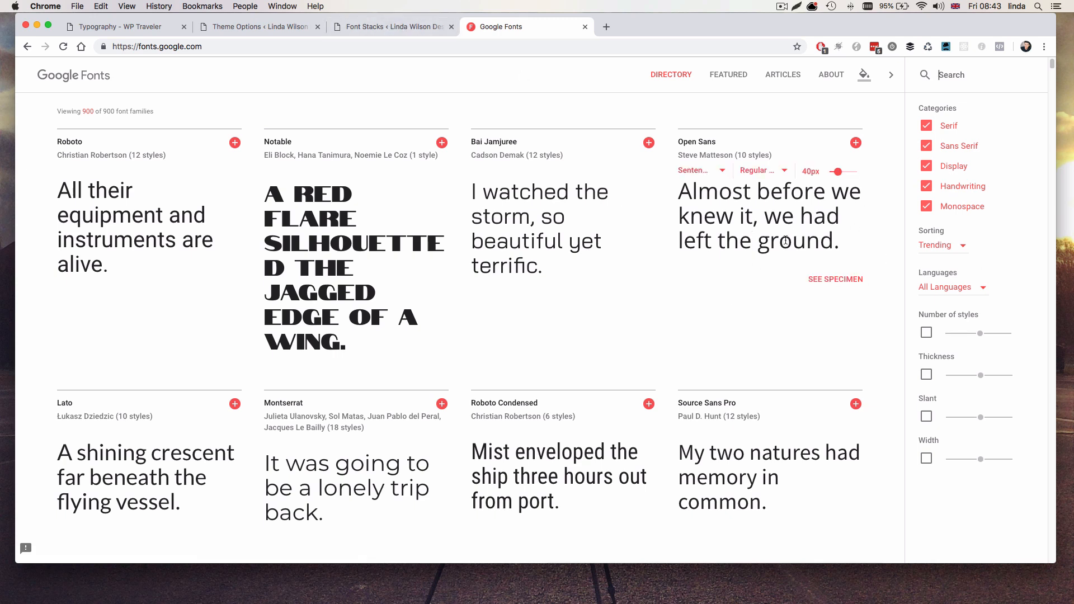
Filter the font directory by category to view only the Serif fonts and only the Sans Serif fonts.
{"action": "left_click", "coordinate": [926, 145]}
{"action": "left_click", "coordinate": [926, 165]}
{"action": "left_click", "coordinate": [926, 186]}
{"action": "left_click", "coordinate": [926, 206]}
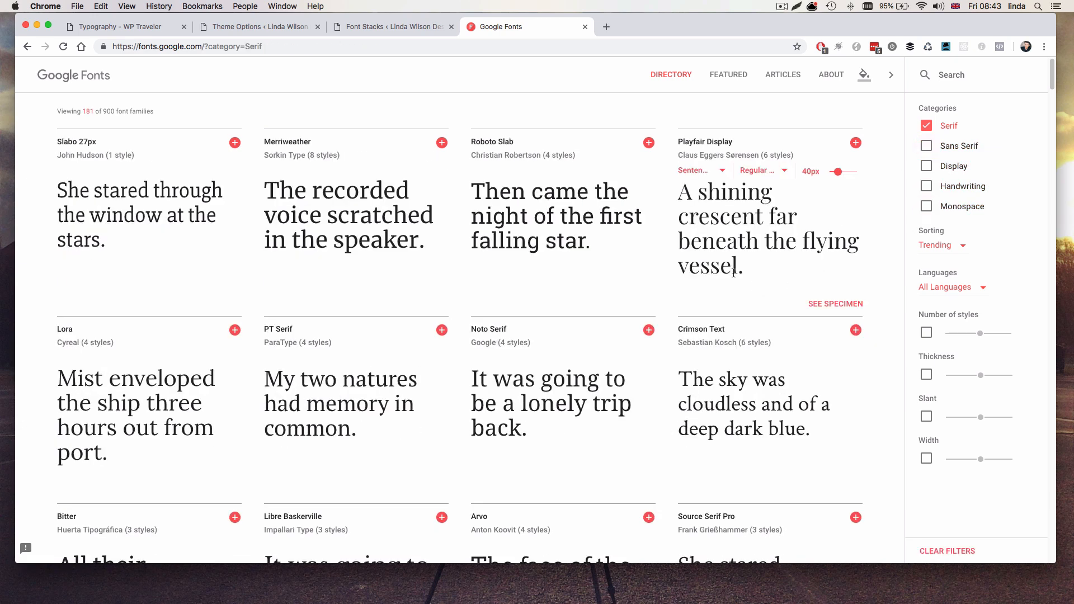
{"action": "left_click_drag", "start_coordinate": [416, 247], "coordinate": [410, 248]}
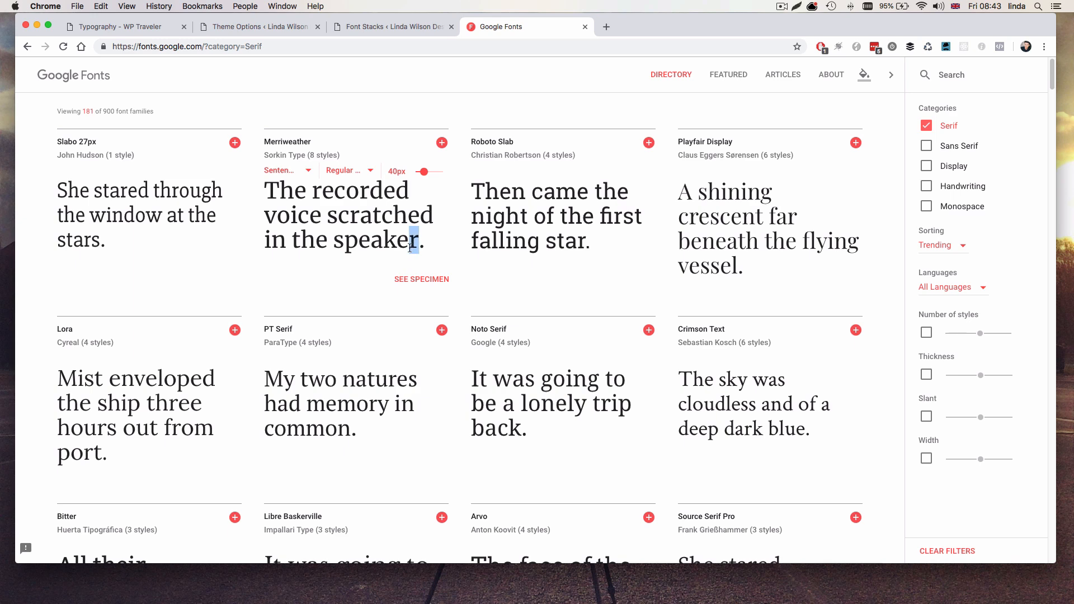
{"action": "left_click", "coordinate": [926, 127]}
{"action": "left_click", "coordinate": [926, 146]}
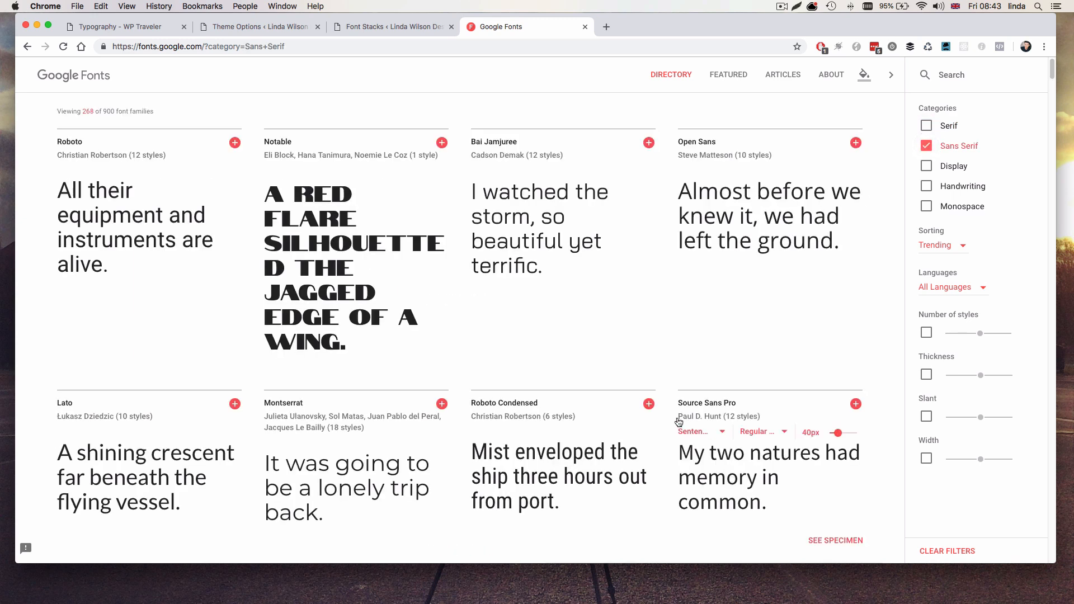
Return to Font Stacks, find Source Sans Pro among the Google Fonts starting with S and add it to the font imports.
{"action": "left_click", "coordinate": [375, 26]}
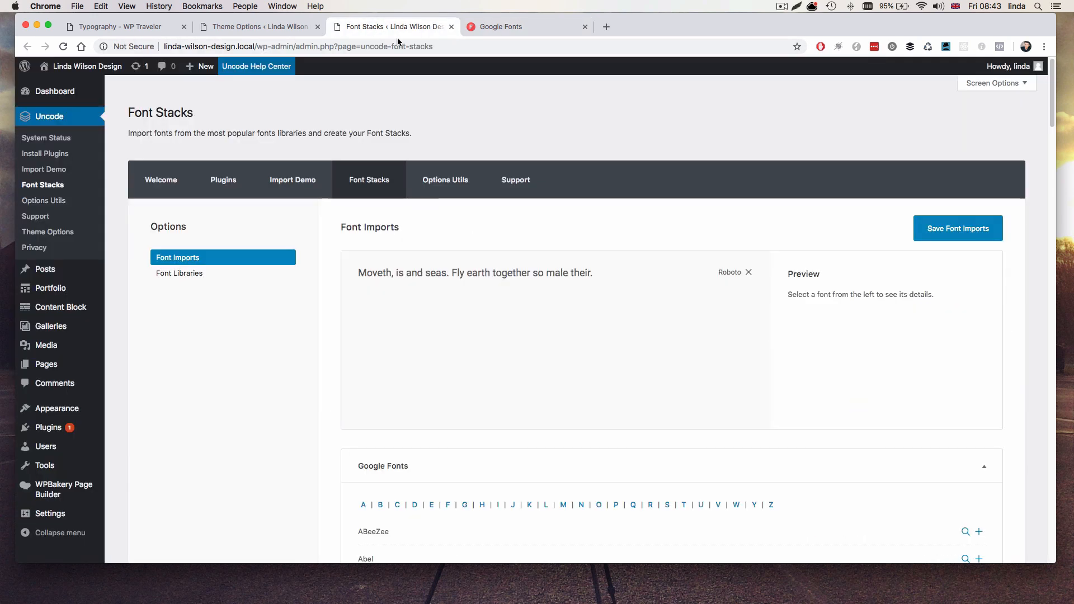
{"action": "scroll", "coordinate": [621, 233], "scroll_direction": "down", "scroll_amount": 3}
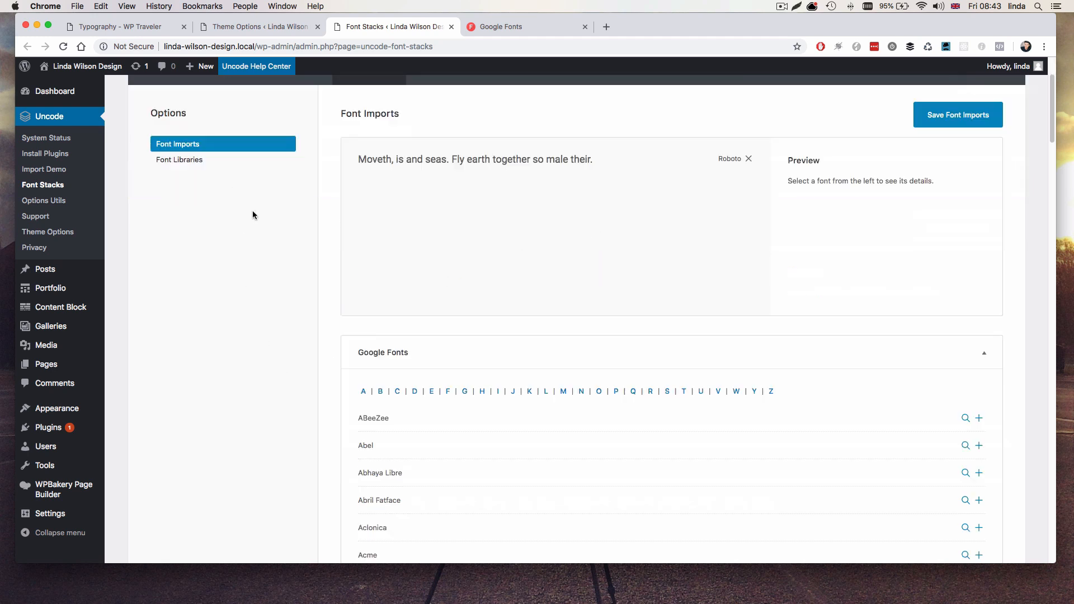
{"action": "left_click", "coordinate": [667, 393]}
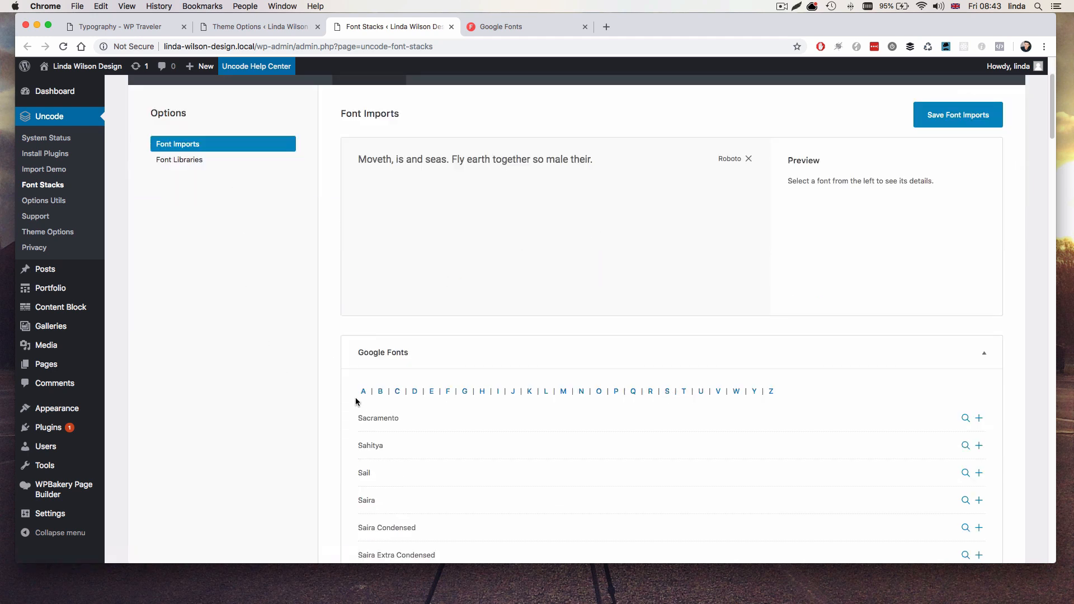
{"action": "key", "text": "super+f"}
{"action": "type", "text": "source"}
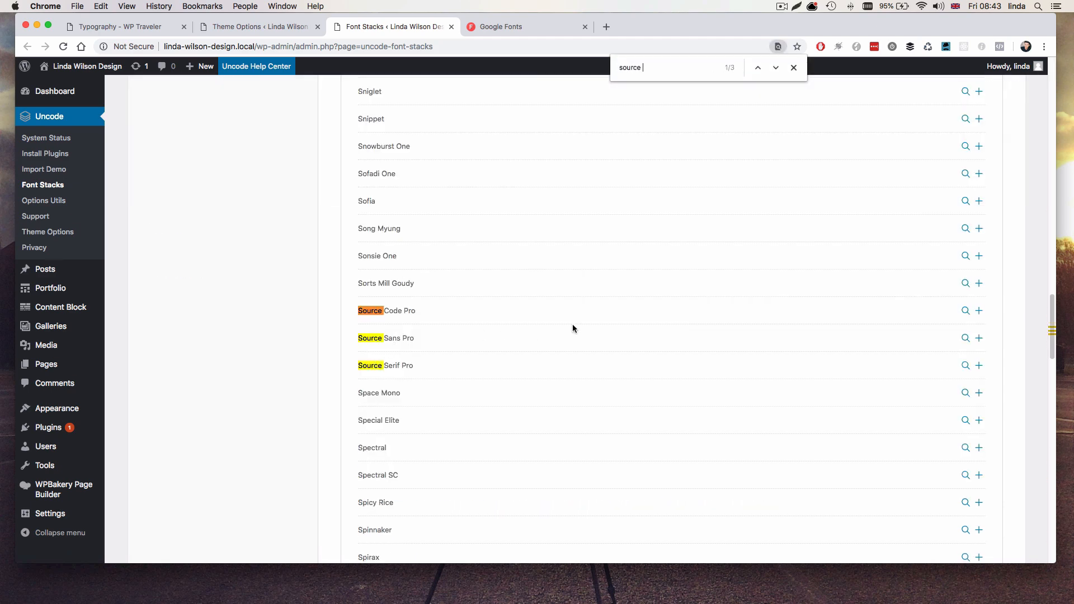
{"action": "left_click", "coordinate": [980, 339]}
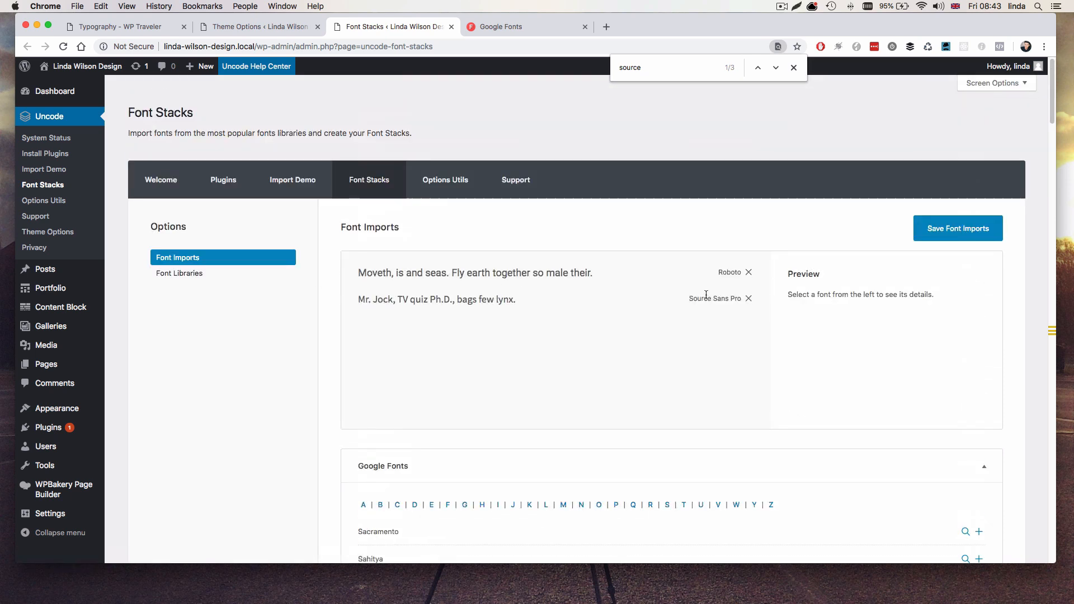
Review the variants of the imported Source Sans Pro font and save the font imports.
{"action": "left_click", "coordinate": [420, 300]}
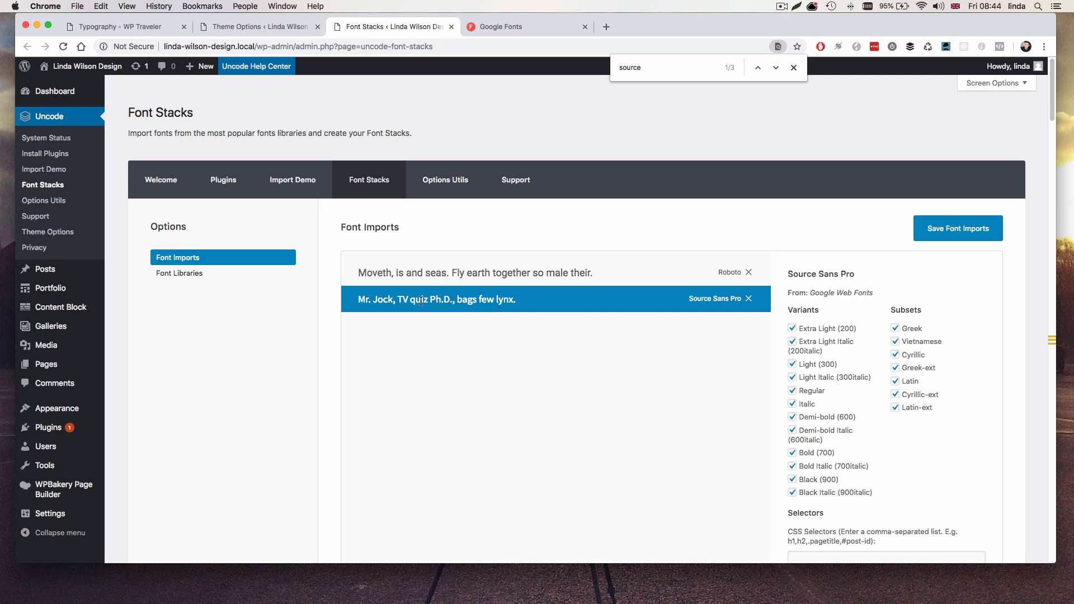
{"action": "left_click", "coordinate": [793, 329]}
{"action": "left_click", "coordinate": [792, 341]}
{"action": "left_click", "coordinate": [791, 418]}
{"action": "left_click", "coordinate": [793, 432]}
{"action": "left_click", "coordinate": [792, 452]}
{"action": "left_click", "coordinate": [962, 230]}
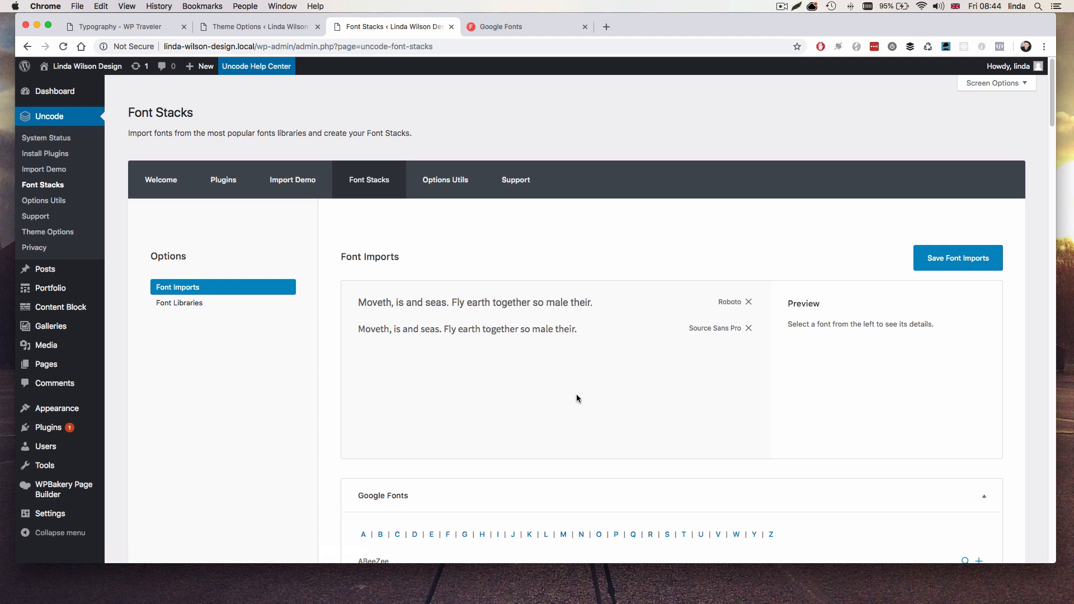
Reload the Theme Options page in its own tab and open its Typography section.
{"action": "left_click", "coordinate": [249, 27]}
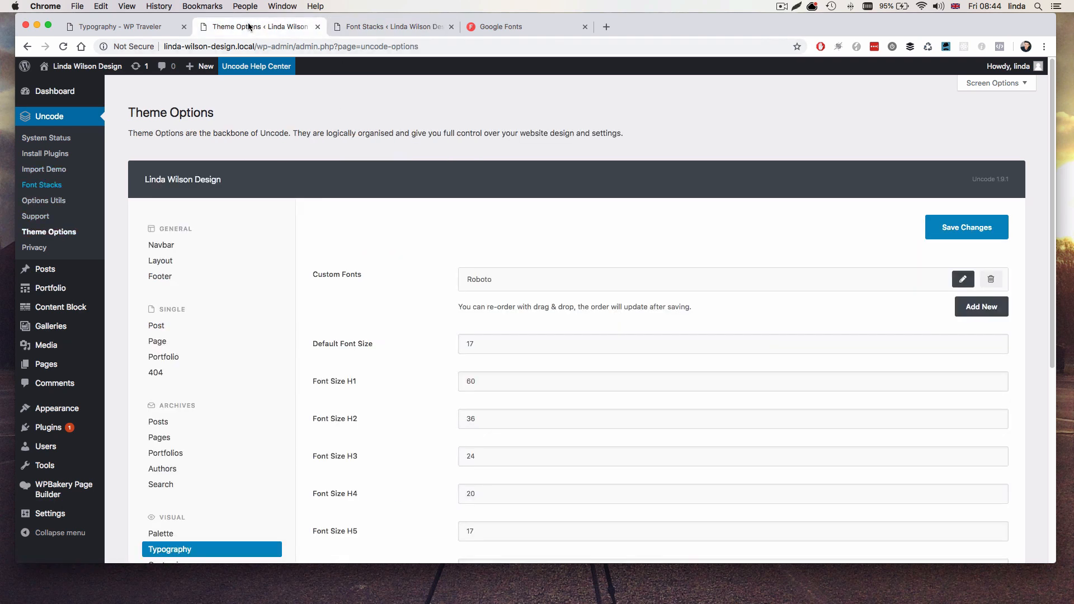
{"action": "left_click", "coordinate": [63, 47]}
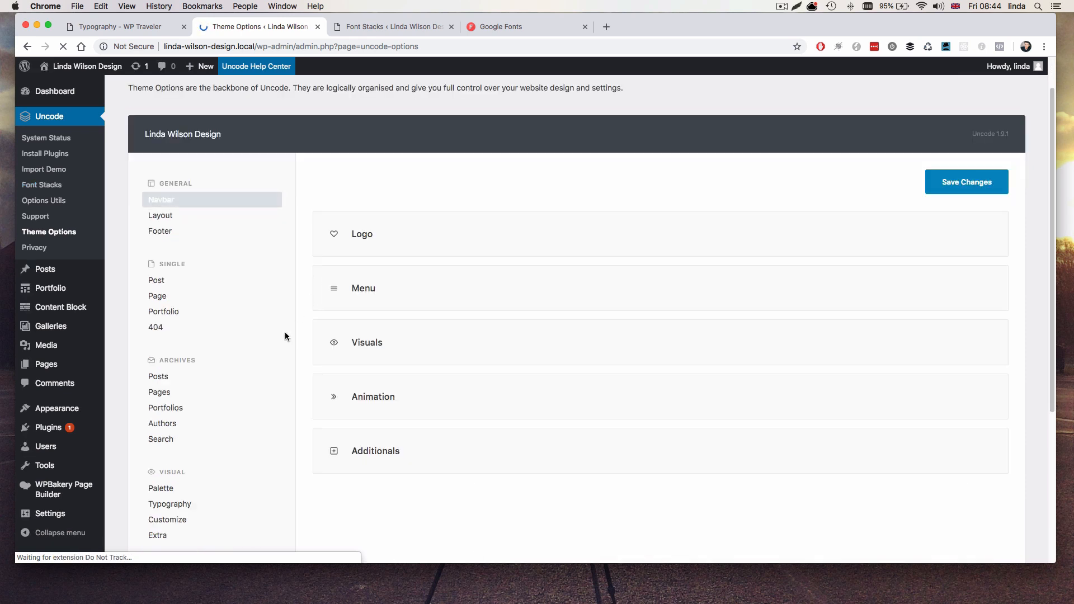
{"action": "left_click", "coordinate": [174, 506]}
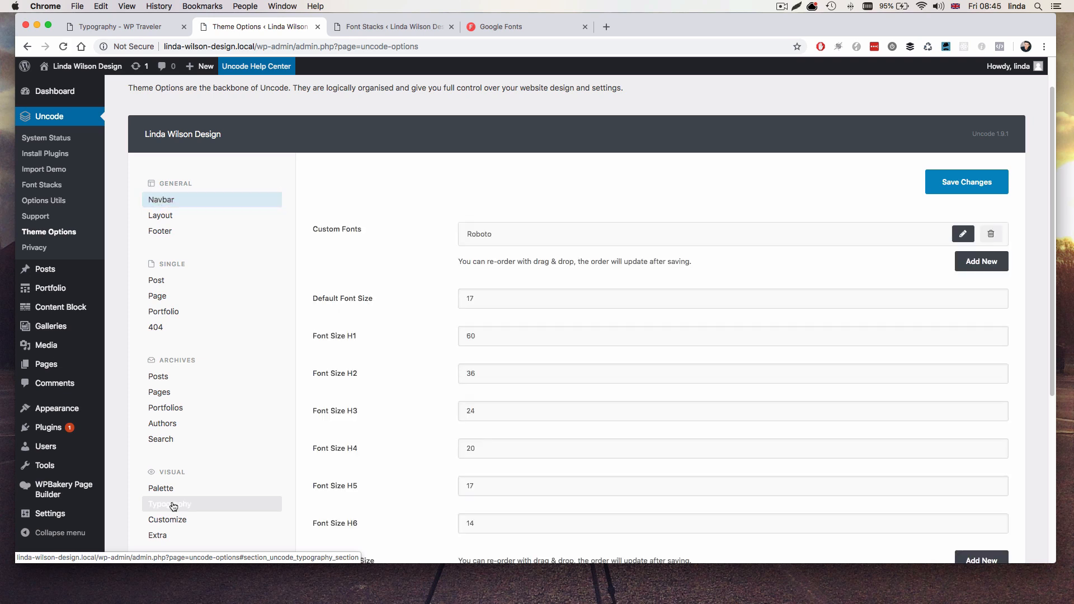
Add a custom font titled Source Sans Pro, assign the imported Source Sans Pro as its Uncode Font and save the theme options.
{"action": "left_click", "coordinate": [979, 261]}
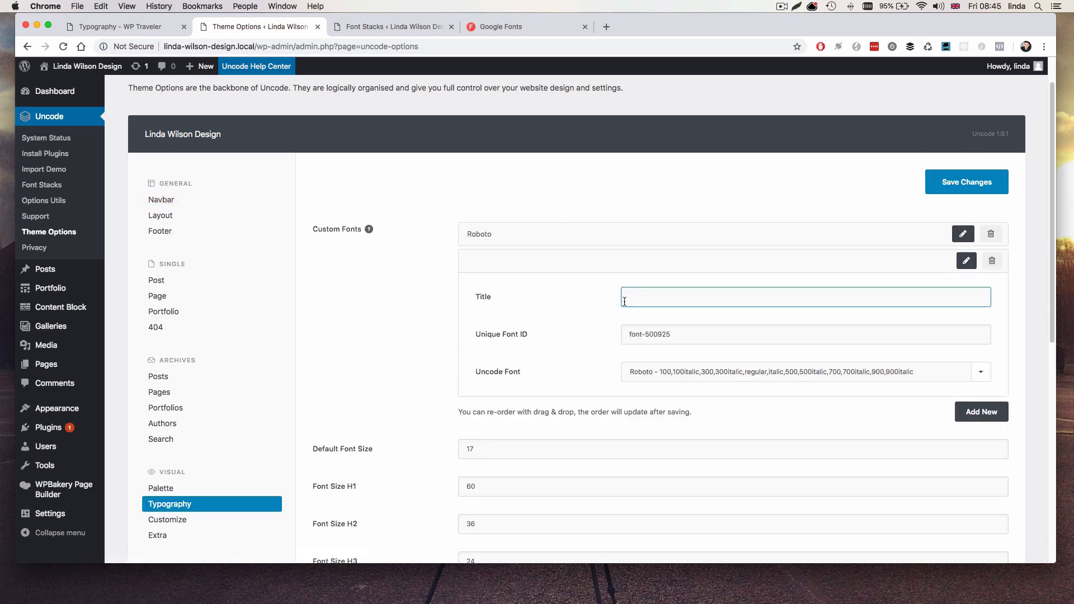
{"action": "type", "text": "Source Sans Pro"}
{"action": "left_click", "coordinate": [676, 372]}
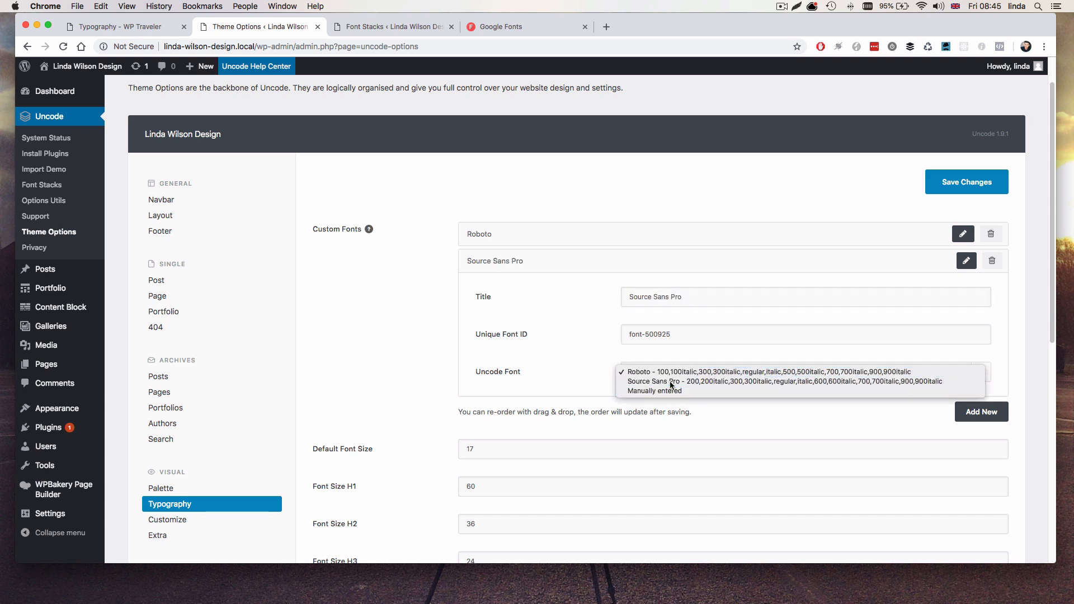
{"action": "left_click", "coordinate": [671, 382]}
{"action": "left_click", "coordinate": [974, 189]}
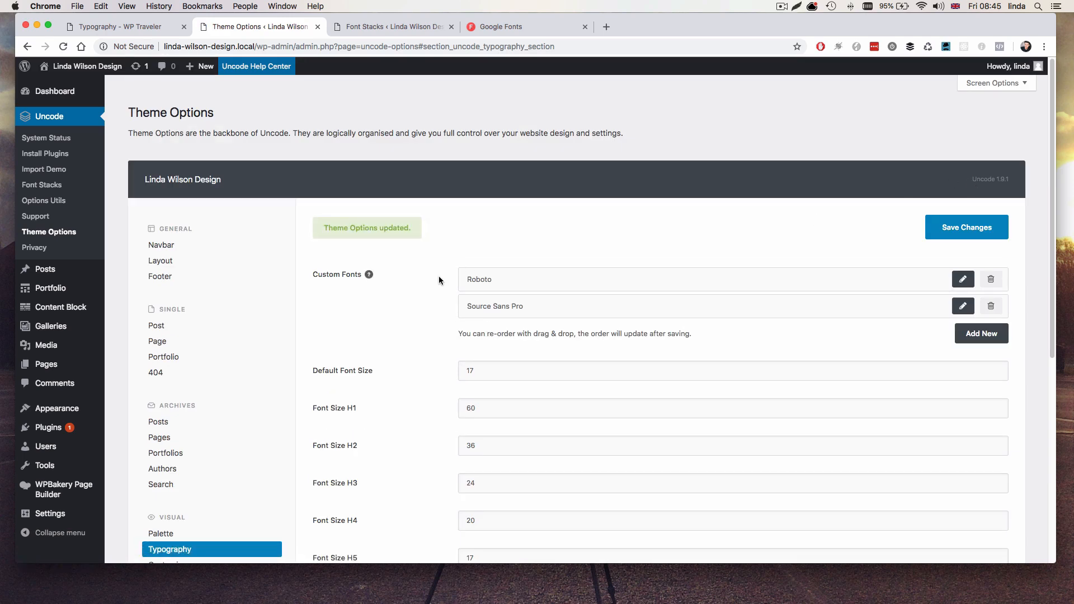
Check which fonts are offered for Body Font Family in the General group of the Customize section.
{"action": "scroll", "coordinate": [446, 286], "scroll_direction": "down", "scroll_amount": 5}
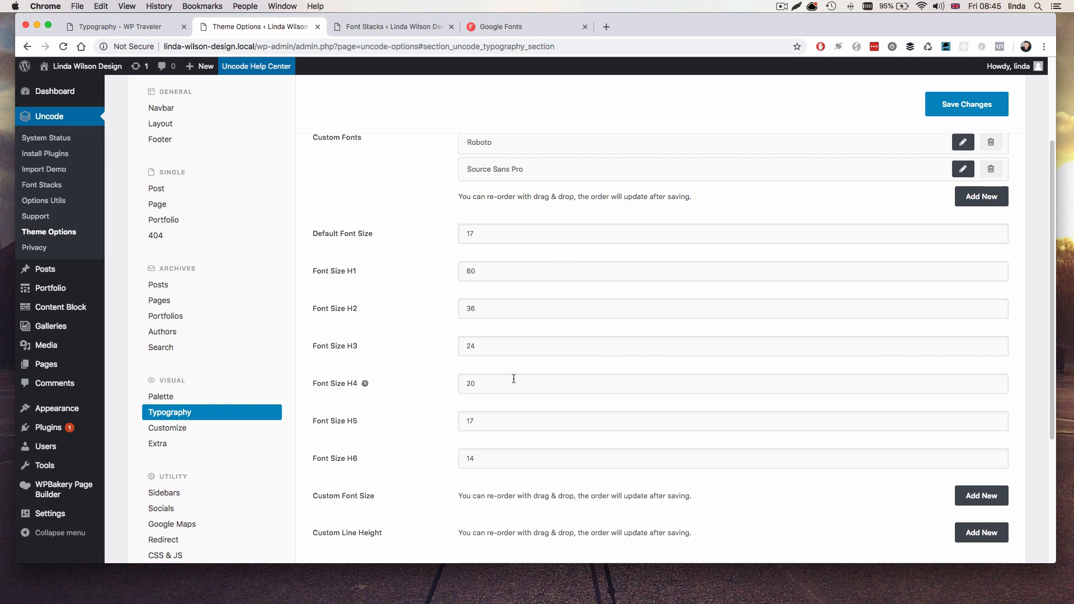
{"action": "left_click", "coordinate": [163, 429]}
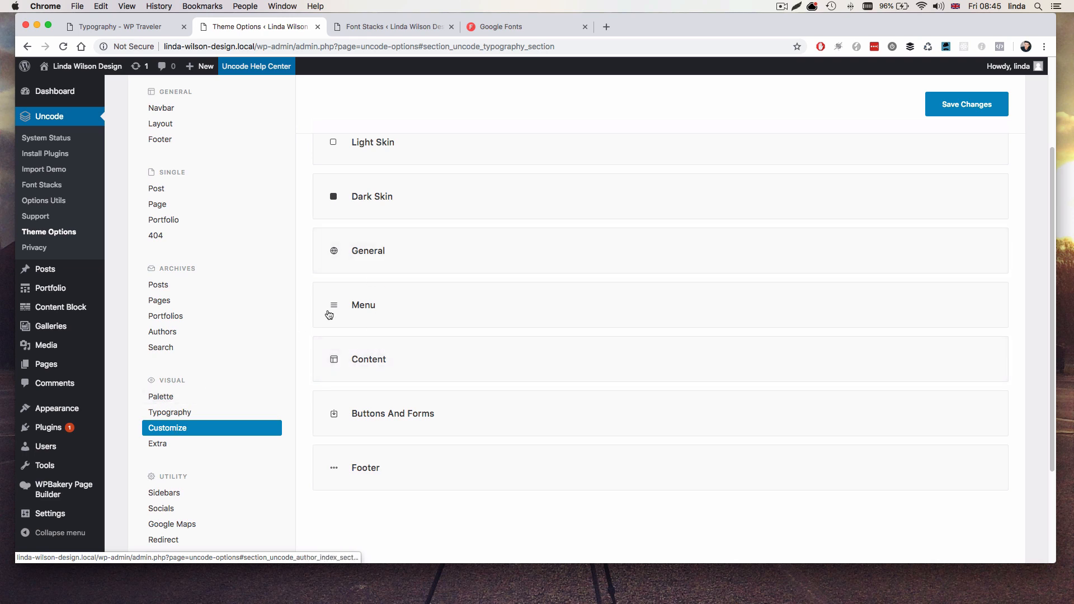
{"action": "left_click", "coordinate": [410, 245]}
{"action": "scroll", "coordinate": [389, 428], "scroll_direction": "down", "scroll_amount": 1}
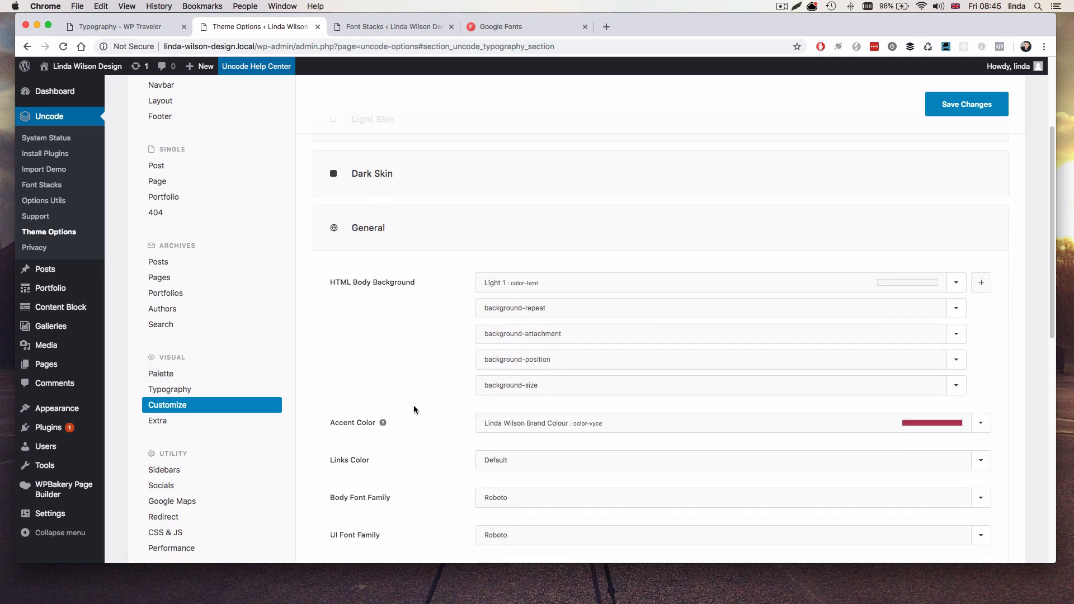
{"action": "scroll", "coordinate": [414, 405], "scroll_direction": "down", "scroll_amount": 3}
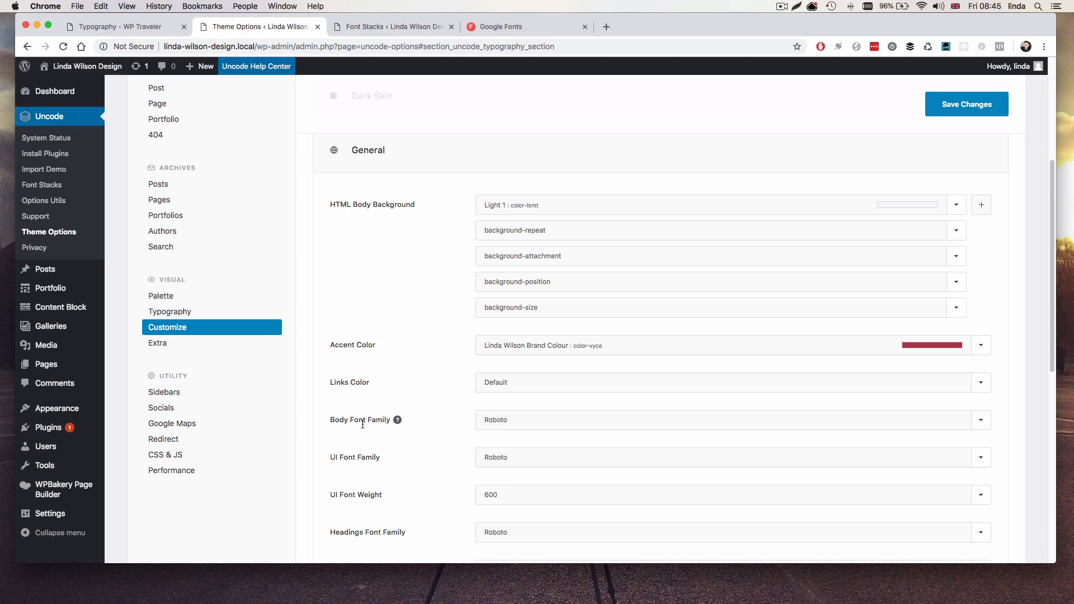
{"action": "left_click", "coordinate": [490, 422]}
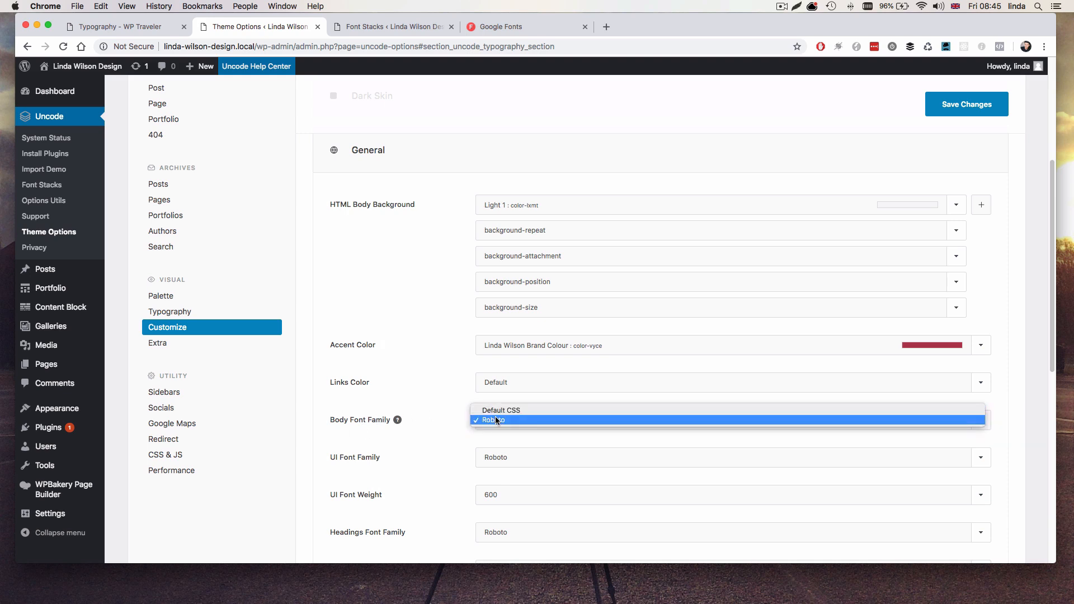
{"action": "left_click", "coordinate": [459, 400]}
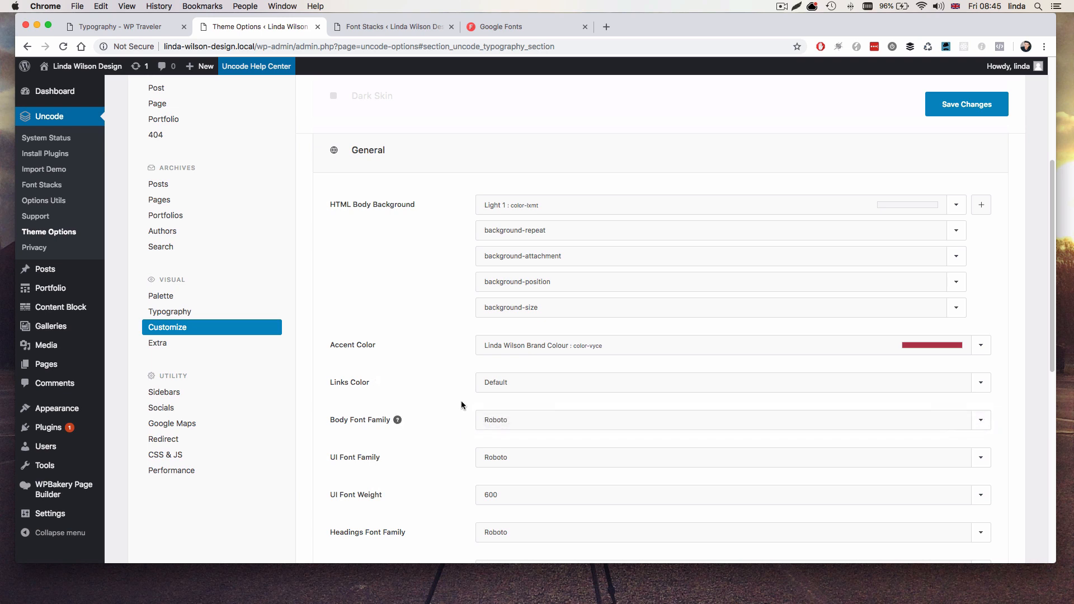
Reload the theme options and set Body Font Family to Source Sans Pro in the General group of the Customize section.
{"action": "key", "text": "super+r"}
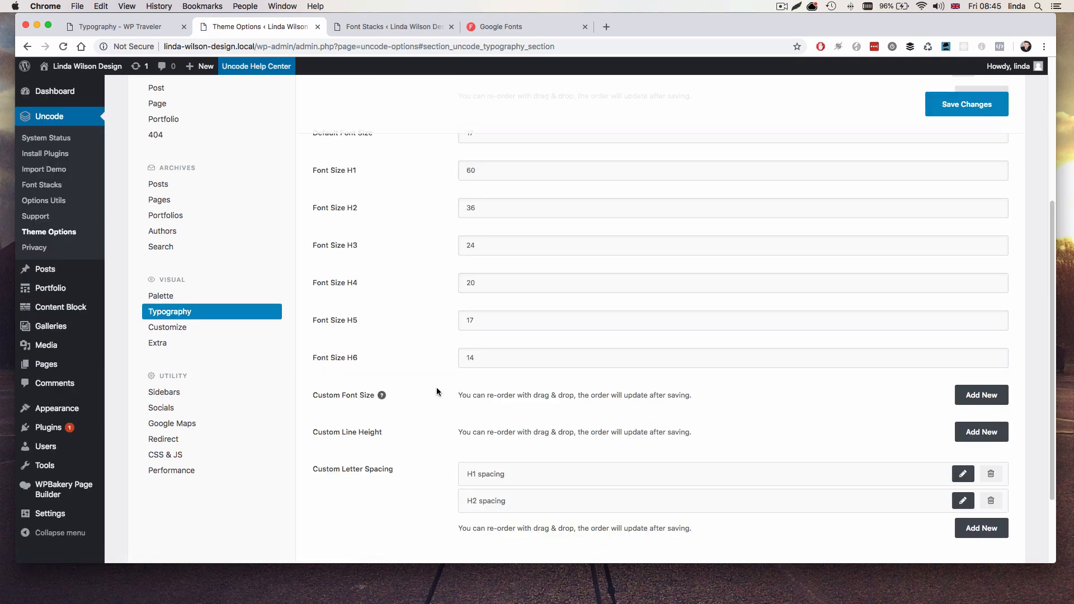
{"action": "left_click", "coordinate": [167, 327]}
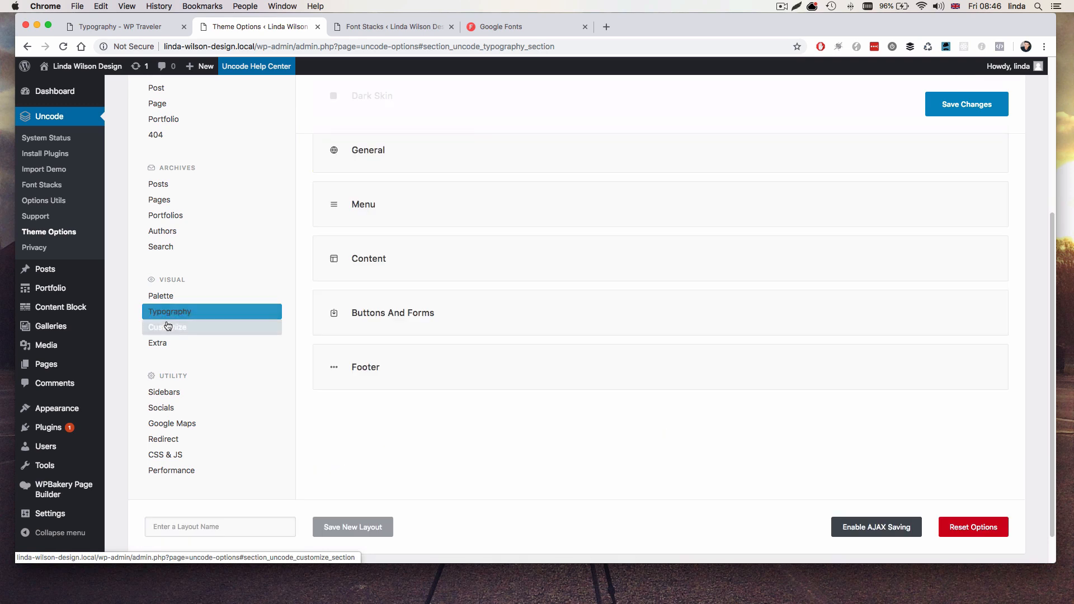
{"action": "left_click", "coordinate": [361, 242]}
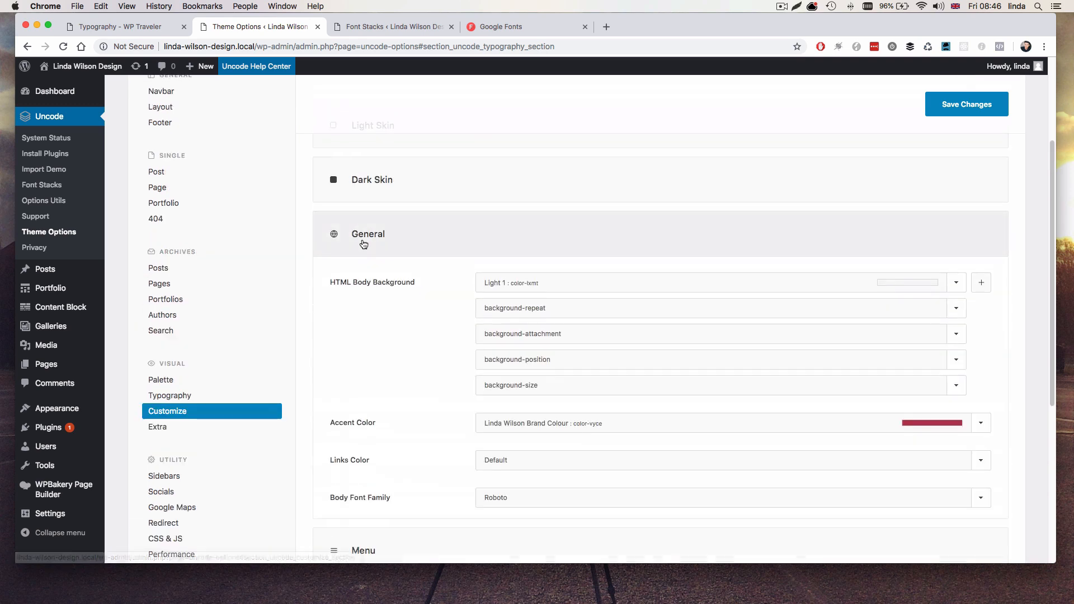
{"action": "scroll", "coordinate": [441, 364], "scroll_direction": "down", "scroll_amount": 4}
{"action": "left_click", "coordinate": [522, 392]}
{"action": "left_click", "coordinate": [515, 403]}
Choose Roboto as the UI Font Family in the General customization settings.
{"action": "scroll", "coordinate": [457, 375], "scroll_direction": "down", "scroll_amount": 3}
{"action": "left_click", "coordinate": [499, 332]}
{"action": "left_click", "coordinate": [500, 341]}
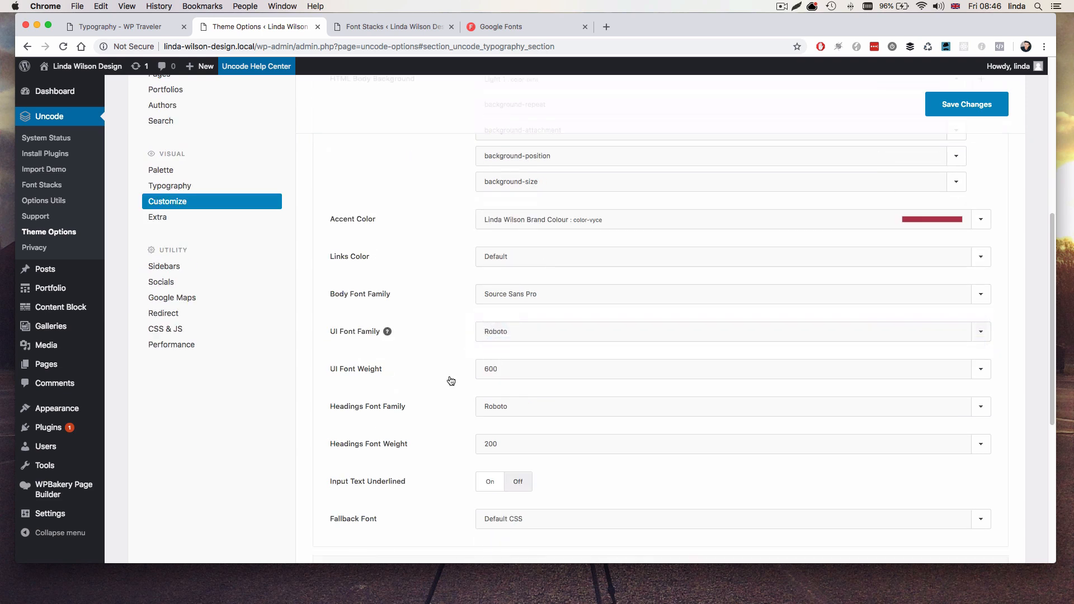
Set Headings Font Family to Source Sans Pro in the General customization settings and save the theme options.
{"action": "left_click", "coordinate": [506, 406]}
{"action": "left_click", "coordinate": [501, 415]}
{"action": "left_click", "coordinate": [973, 110]}
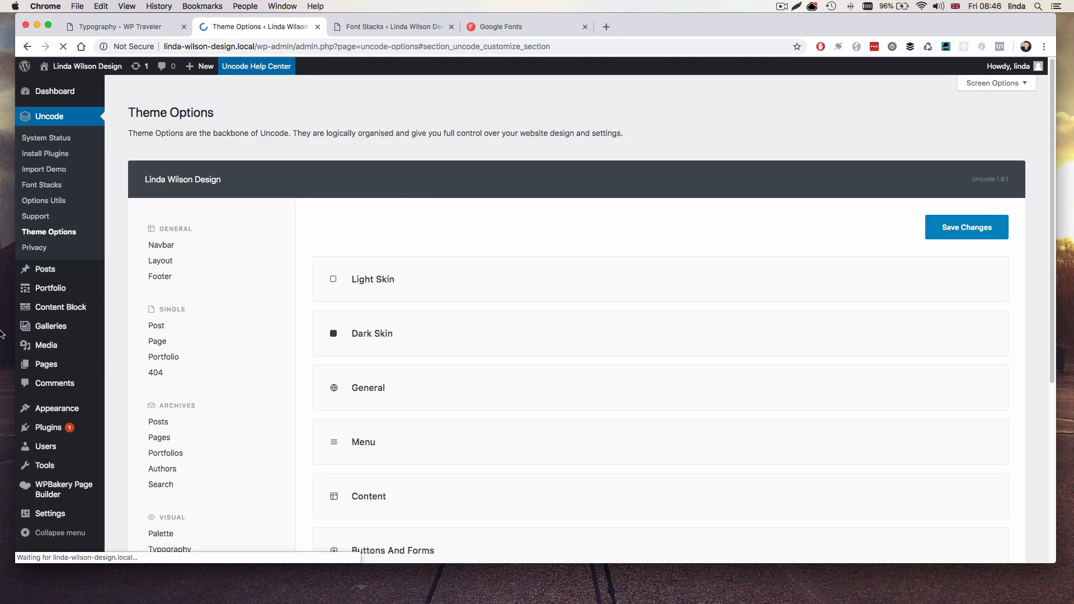
Create a new page titled Type Test and switch it to the backend editor.
{"action": "left_click", "coordinate": [46, 364]}
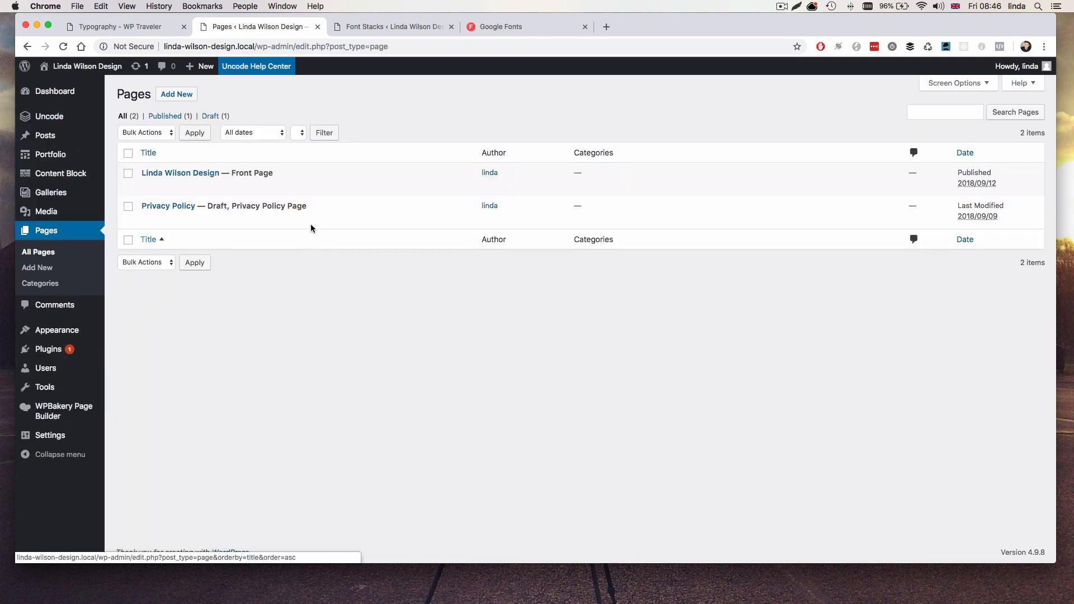
{"action": "left_click", "coordinate": [195, 95]}
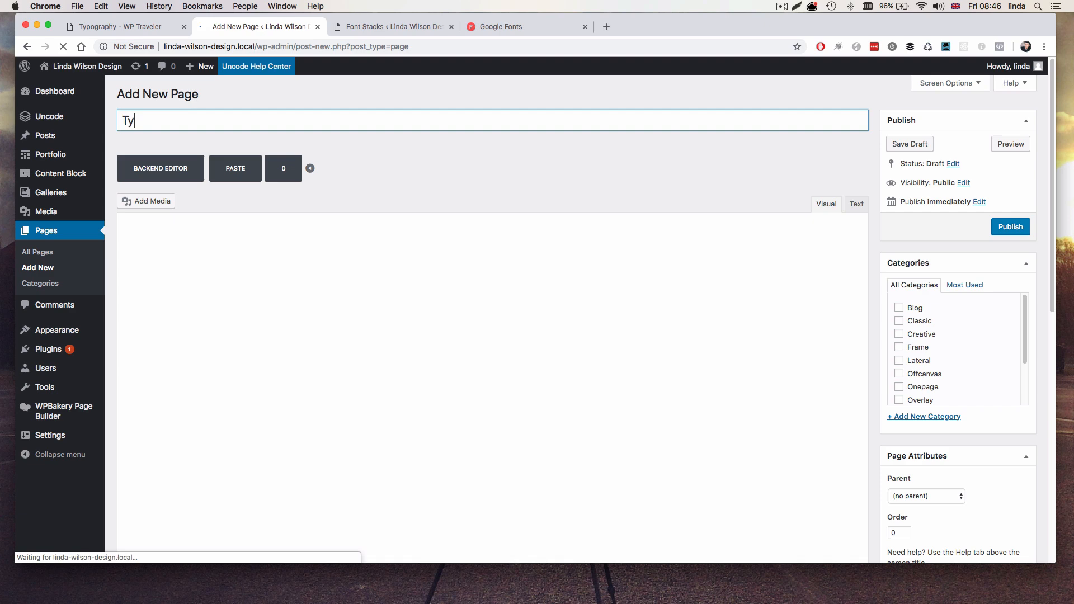
{"action": "type", "text": "Type Test"}
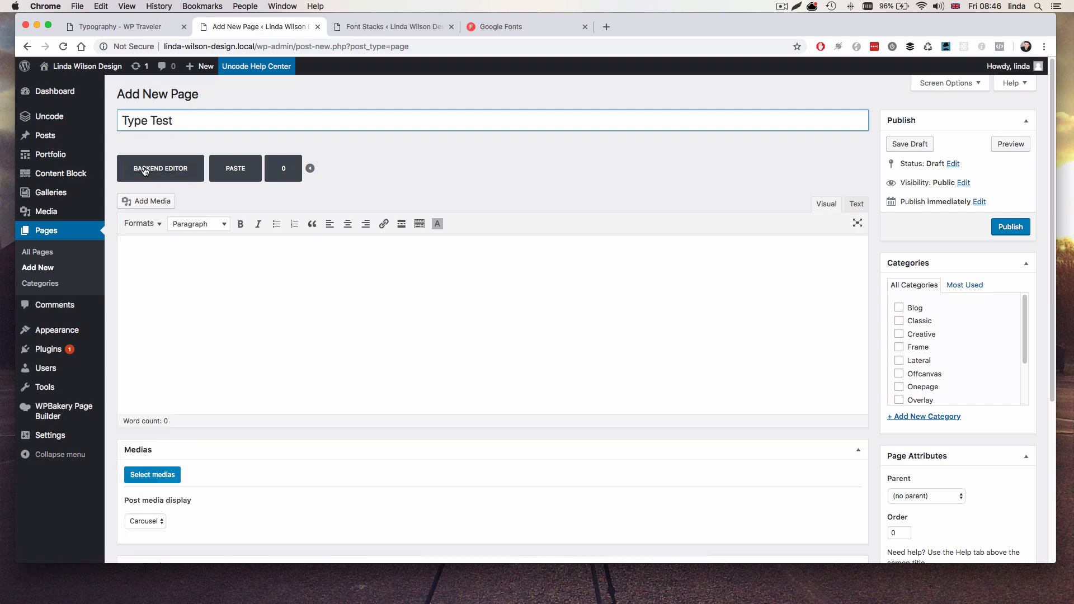
{"action": "left_click", "coordinate": [145, 169]}
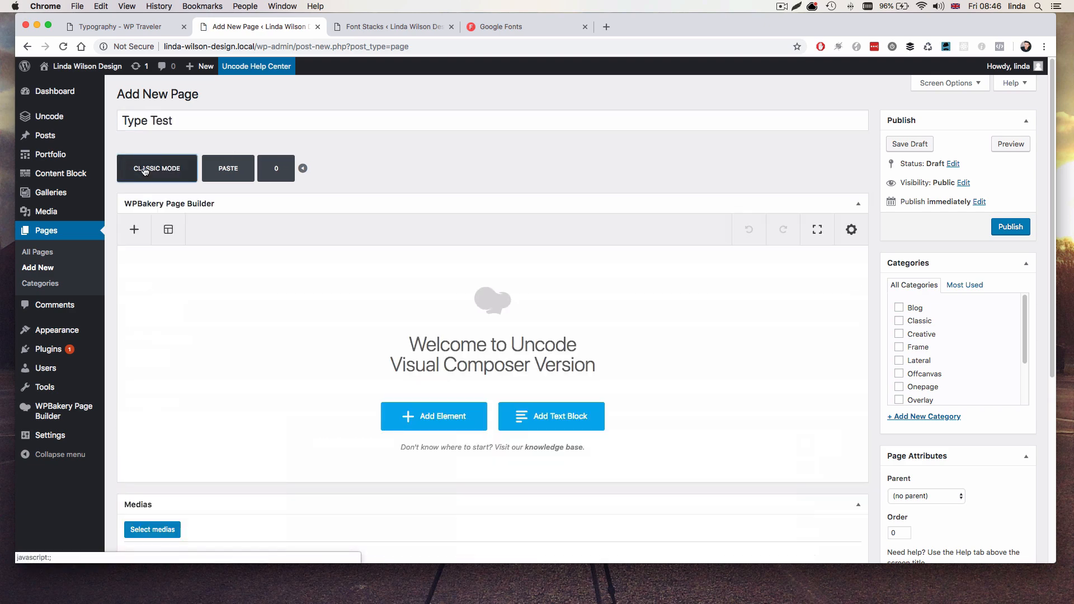
Add a Heading element to the page with the text "This is the heading".
{"action": "left_click", "coordinate": [429, 418]}
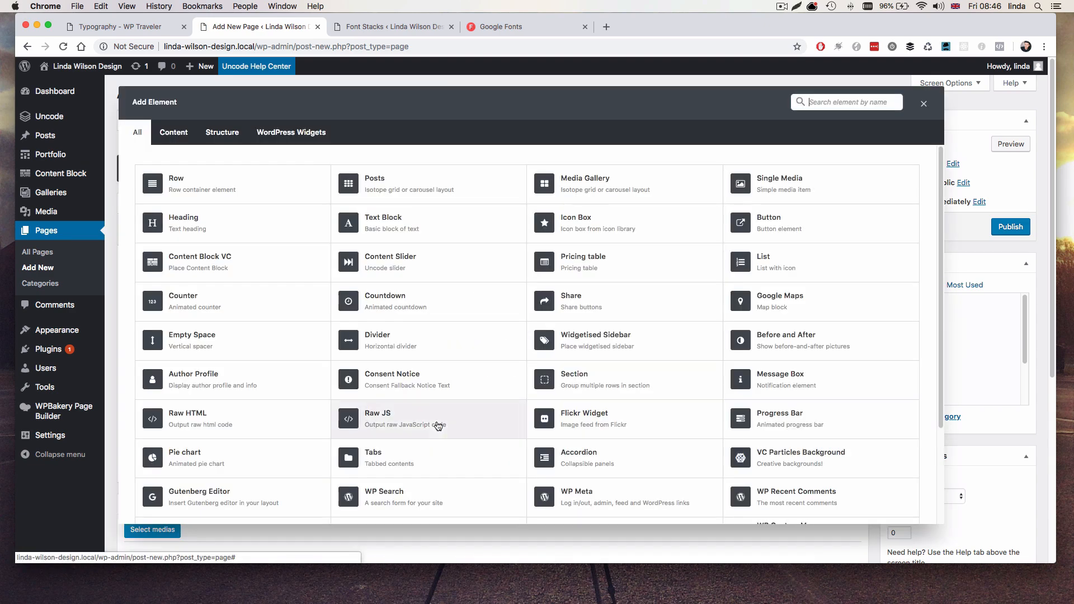
{"action": "left_click", "coordinate": [189, 220]}
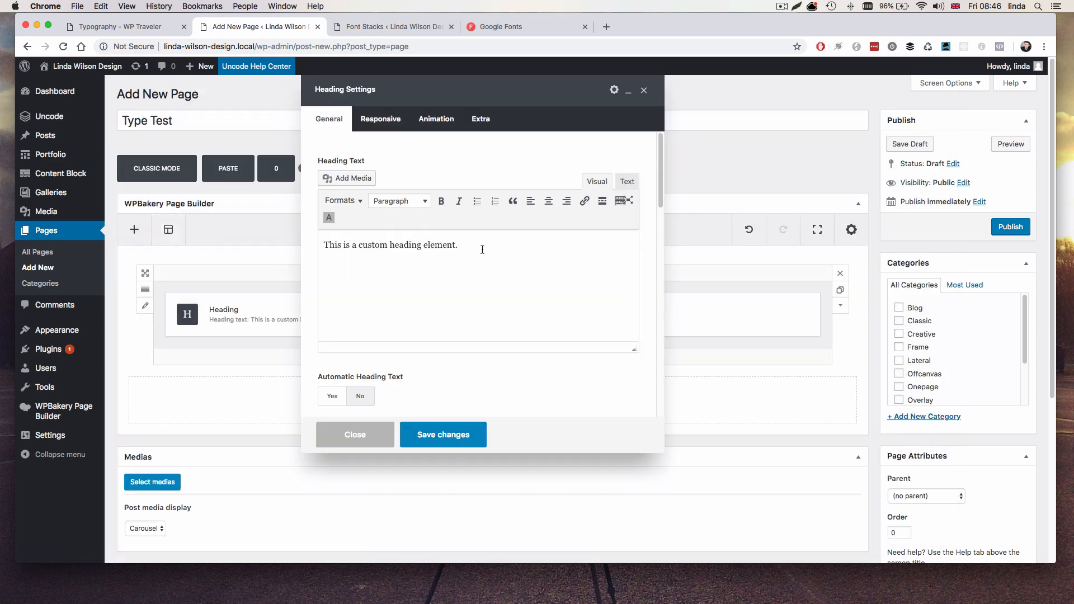
{"action": "key", "text": "super+a"}
{"action": "type", "text": "Th"}
Set the heading's Element Semantic and Text Size to h1 and save the element.
{"action": "scroll", "coordinate": [451, 292], "scroll_direction": "down", "scroll_amount": 8}
{"action": "left_click", "coordinate": [344, 280]}
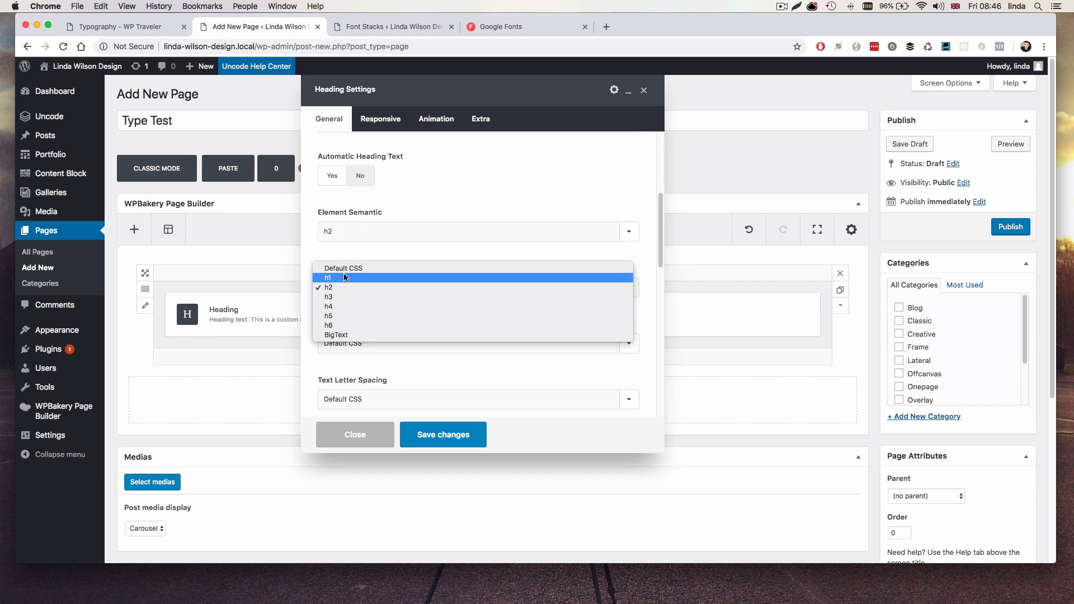
{"action": "left_click", "coordinate": [345, 278]}
{"action": "left_click", "coordinate": [339, 228]}
{"action": "left_click", "coordinate": [342, 222]}
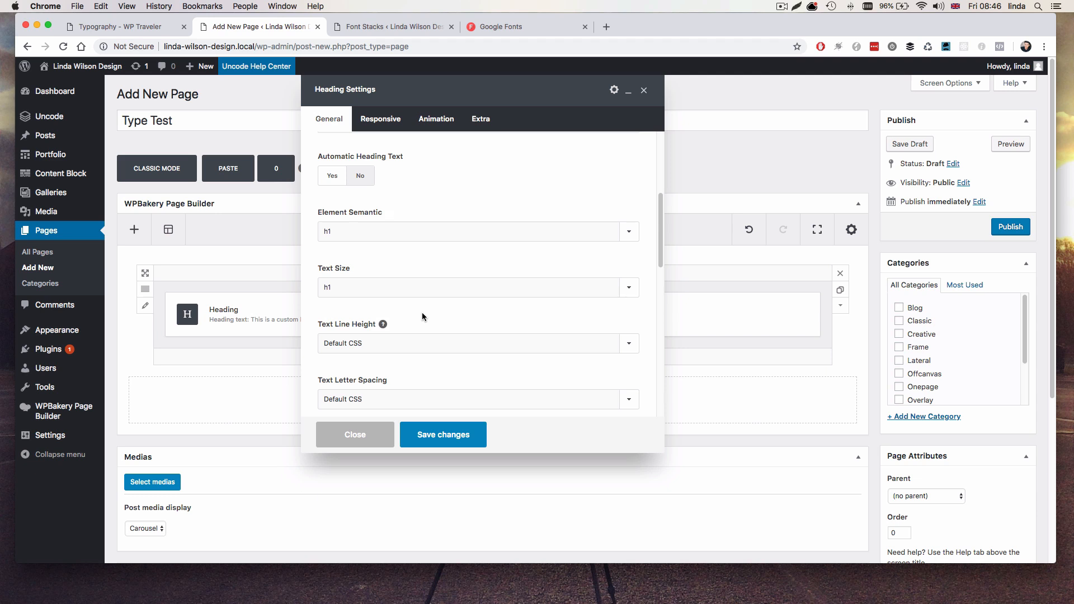
{"action": "left_click", "coordinate": [418, 434]}
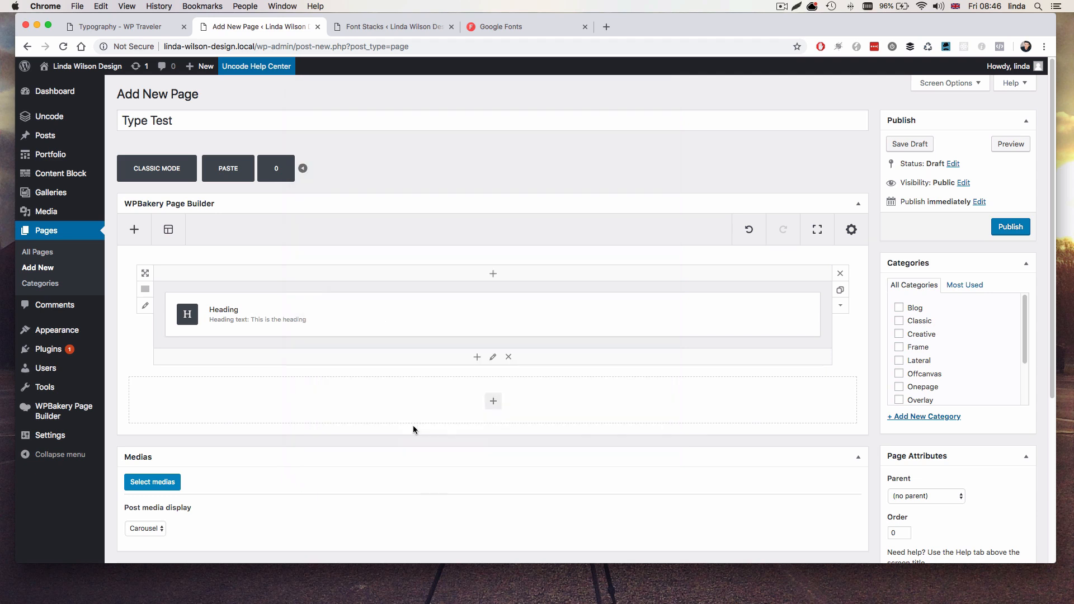
Preview the Type Test page and check how the heading's typeface renders.
{"action": "left_click", "coordinate": [1010, 144]}
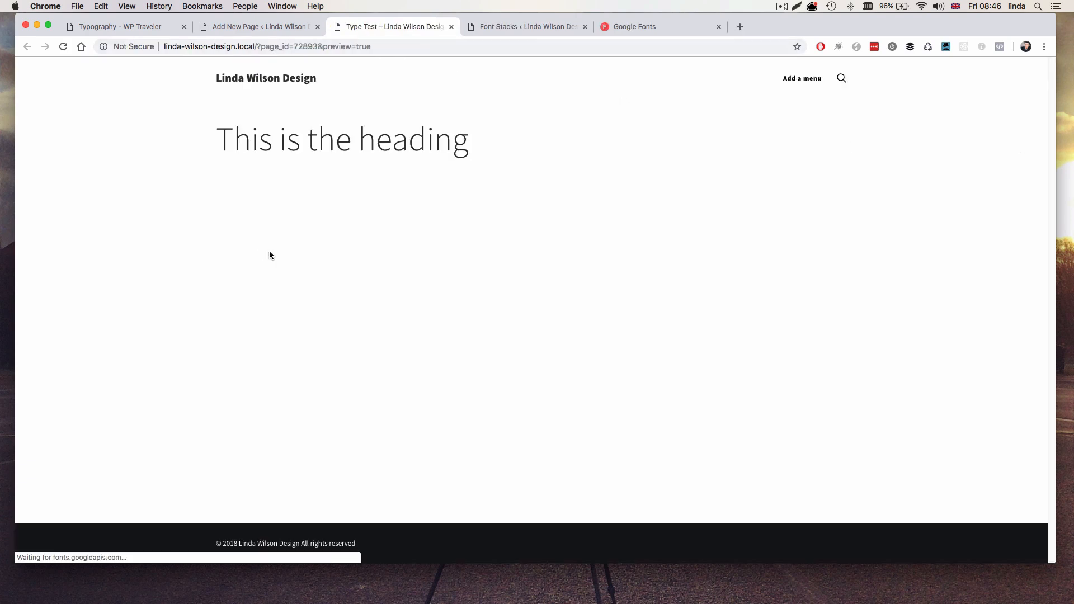
{"action": "left_click_drag", "start_coordinate": [219, 136], "coordinate": [504, 150]}
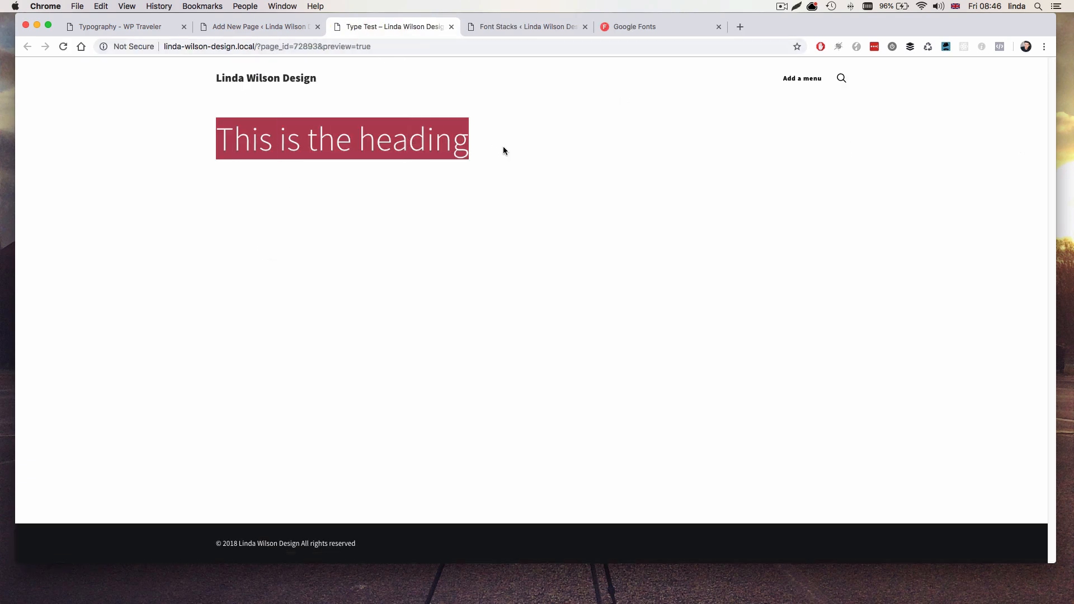
{"action": "left_click", "coordinate": [249, 28]}
{"action": "left_click", "coordinate": [366, 28]}
{"action": "left_click", "coordinate": [259, 162]}
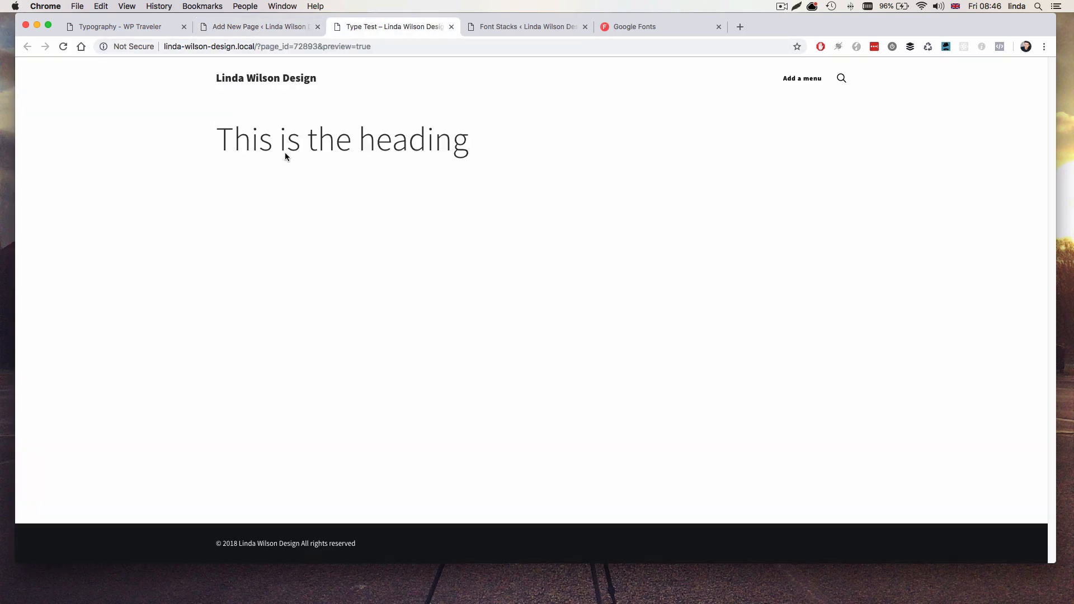
Inspect the previewed heading's h1 element and find the style rule that sets its font family.
{"action": "right_click", "coordinate": [319, 143]}
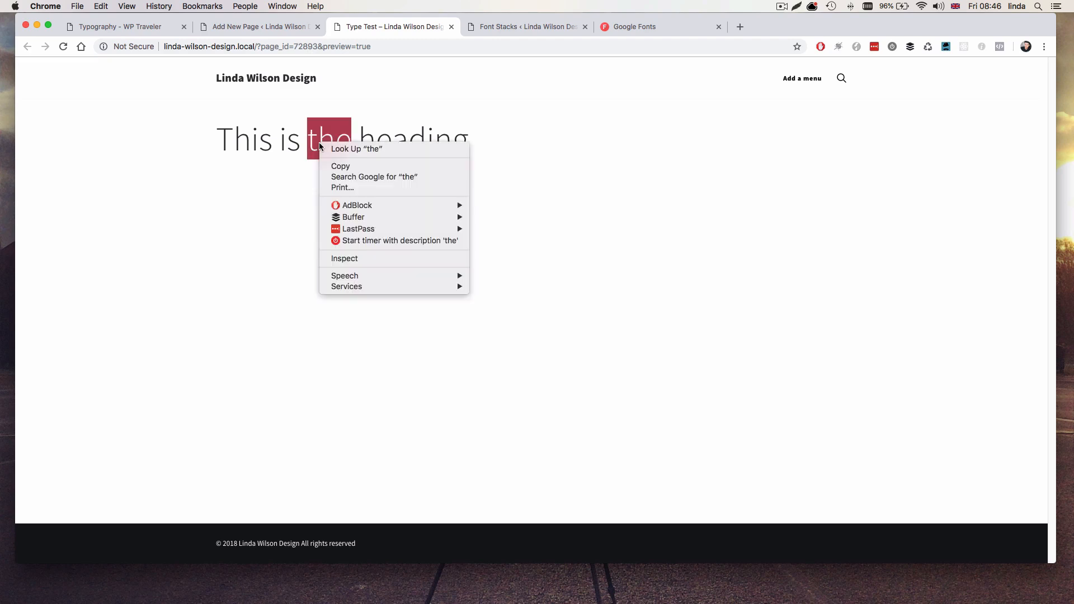
{"action": "left_click", "coordinate": [339, 261]}
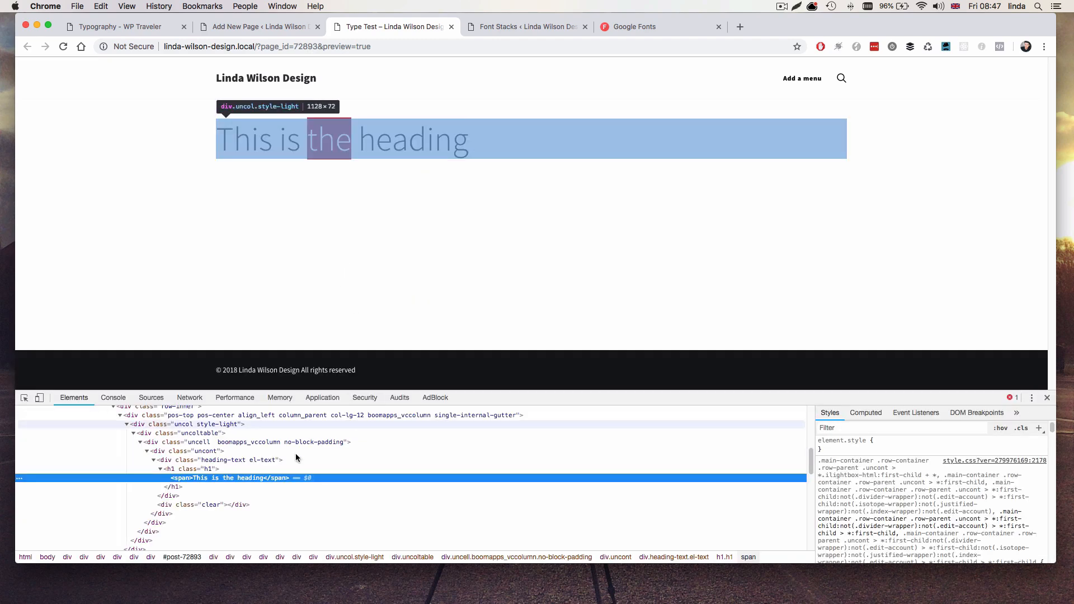
{"action": "scroll", "coordinate": [867, 481], "scroll_direction": "down", "scroll_amount": 3}
{"action": "scroll", "coordinate": [867, 481], "scroll_direction": "down", "scroll_amount": 6}
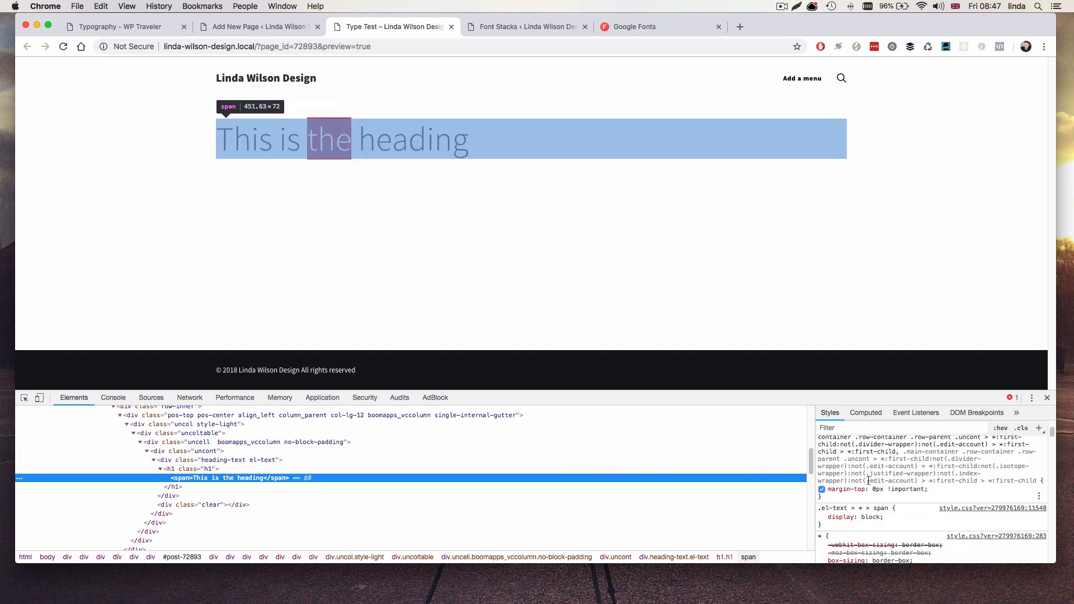
{"action": "scroll", "coordinate": [868, 480], "scroll_direction": "down", "scroll_amount": 1}
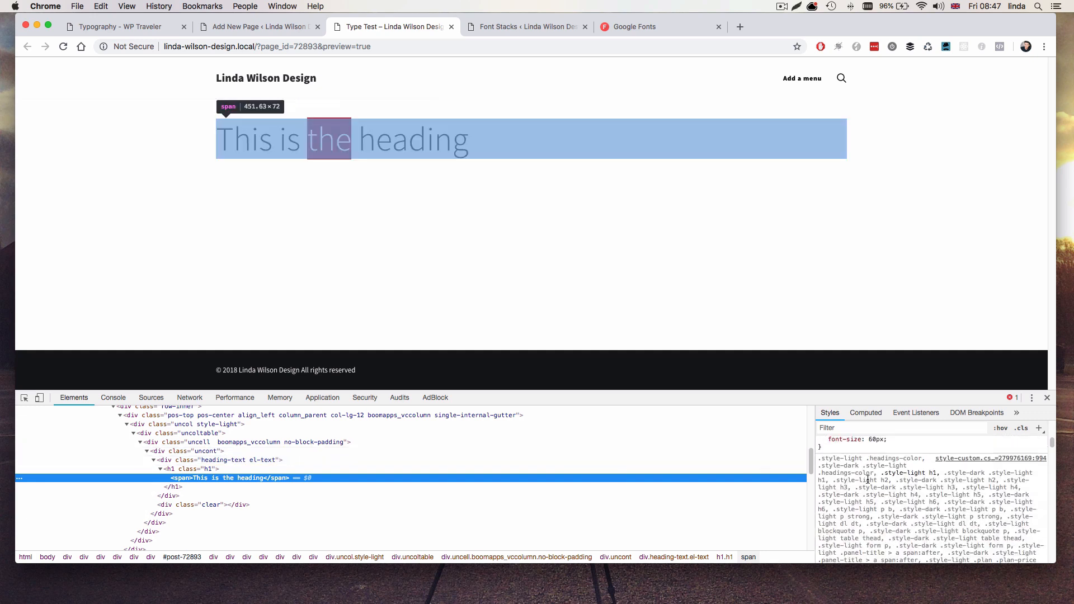
{"action": "left_click", "coordinate": [195, 468]}
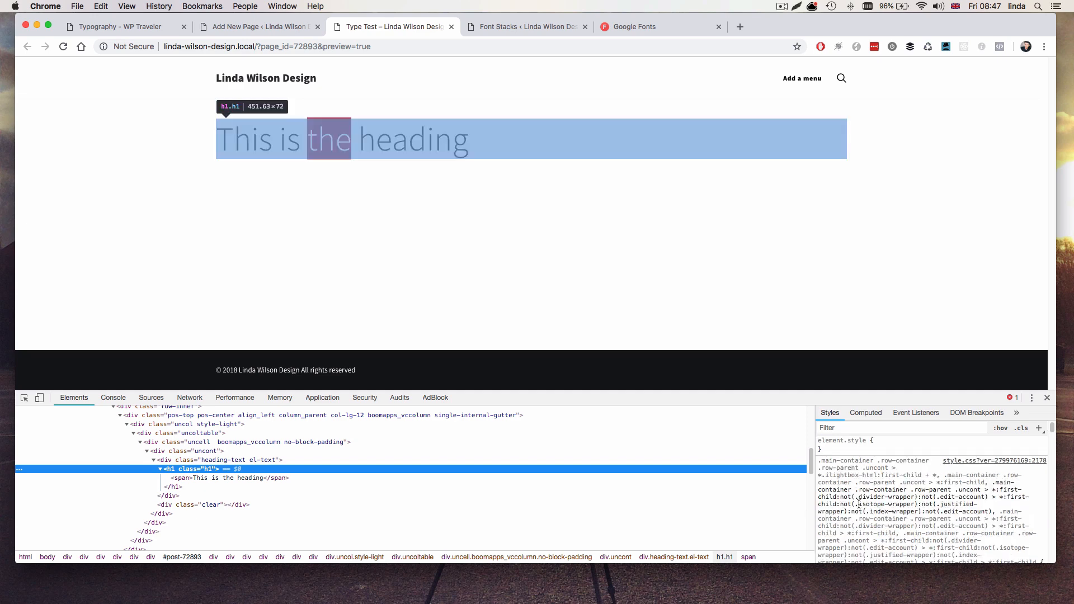
{"action": "scroll", "coordinate": [859, 504], "scroll_direction": "down", "scroll_amount": 5}
{"action": "scroll", "coordinate": [872, 479], "scroll_direction": "down", "scroll_amount": 10}
{"action": "scroll", "coordinate": [870, 475], "scroll_direction": "down", "scroll_amount": 5}
{"action": "scroll", "coordinate": [870, 478], "scroll_direction": "down", "scroll_amount": 1}
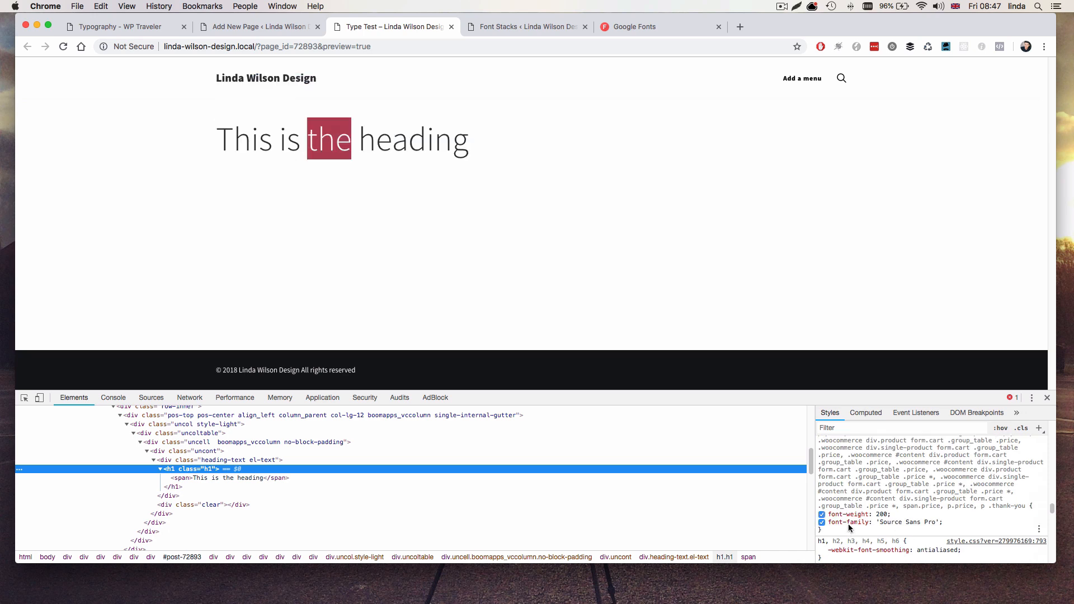
Turn the h1's font-family declaration off and back on to compare the rendering, and close the developer tools.
{"action": "left_click", "coordinate": [822, 522]}
{"action": "left_click", "coordinate": [822, 523]}
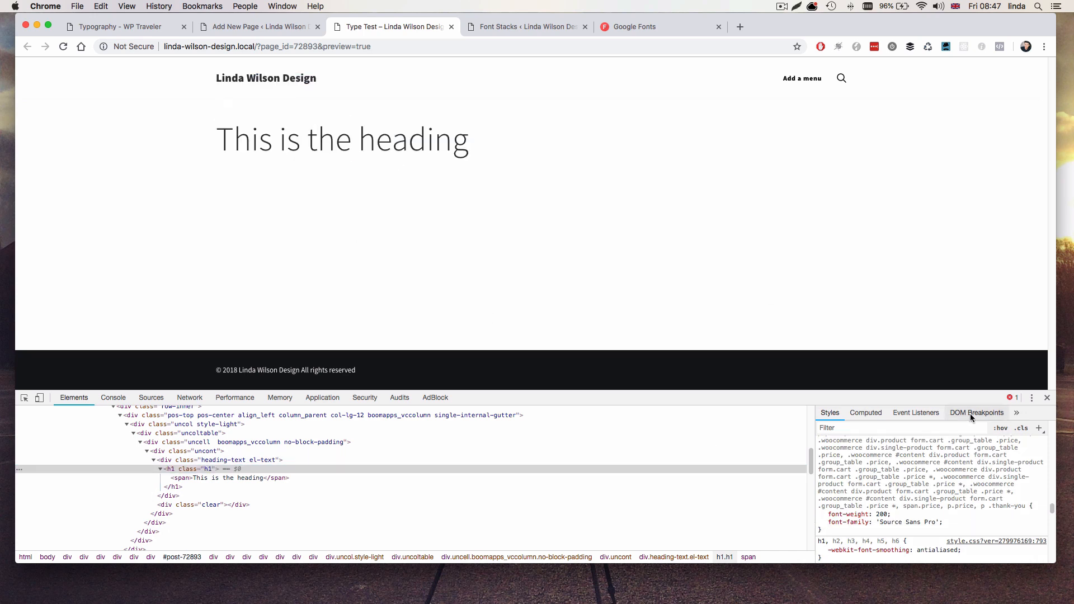
{"action": "left_click", "coordinate": [1046, 397]}
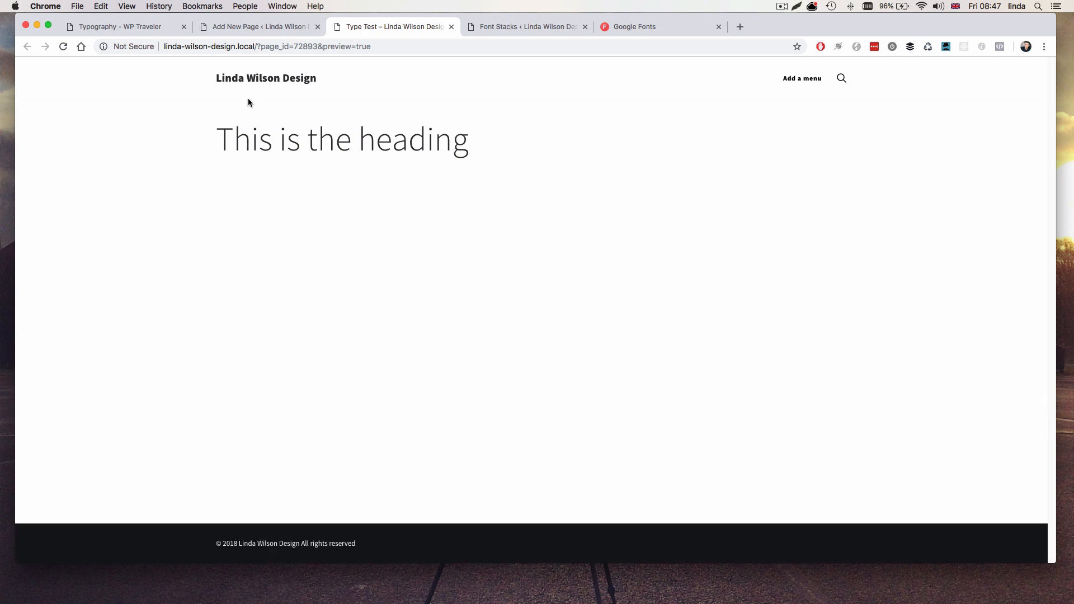
Open the Typography section of the theme options to review the custom fonts and heading sizes.
{"action": "left_click", "coordinate": [546, 27]}
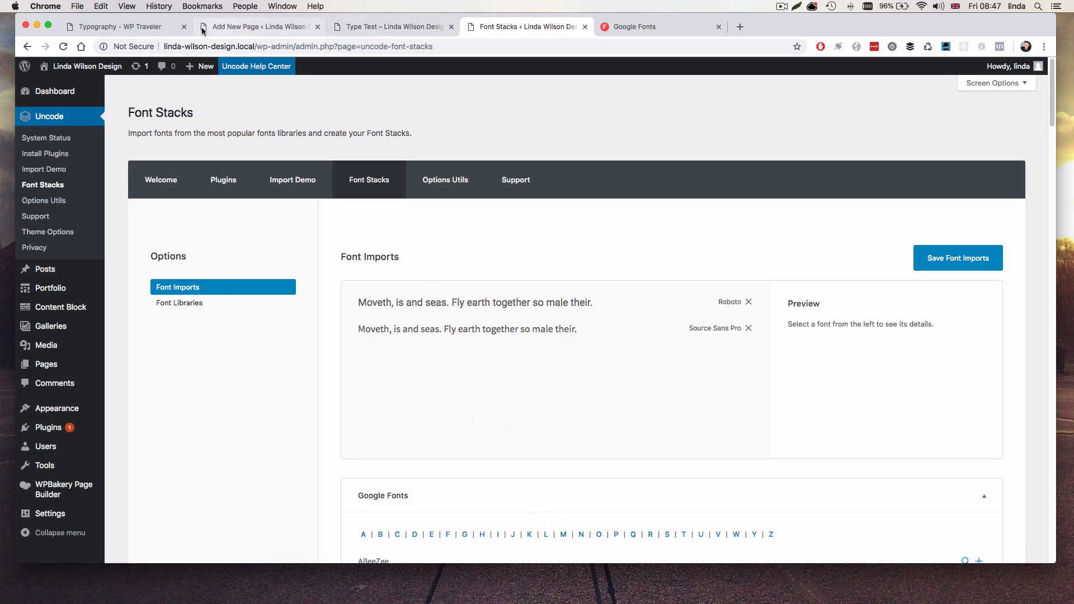
{"action": "left_click", "coordinate": [50, 231]}
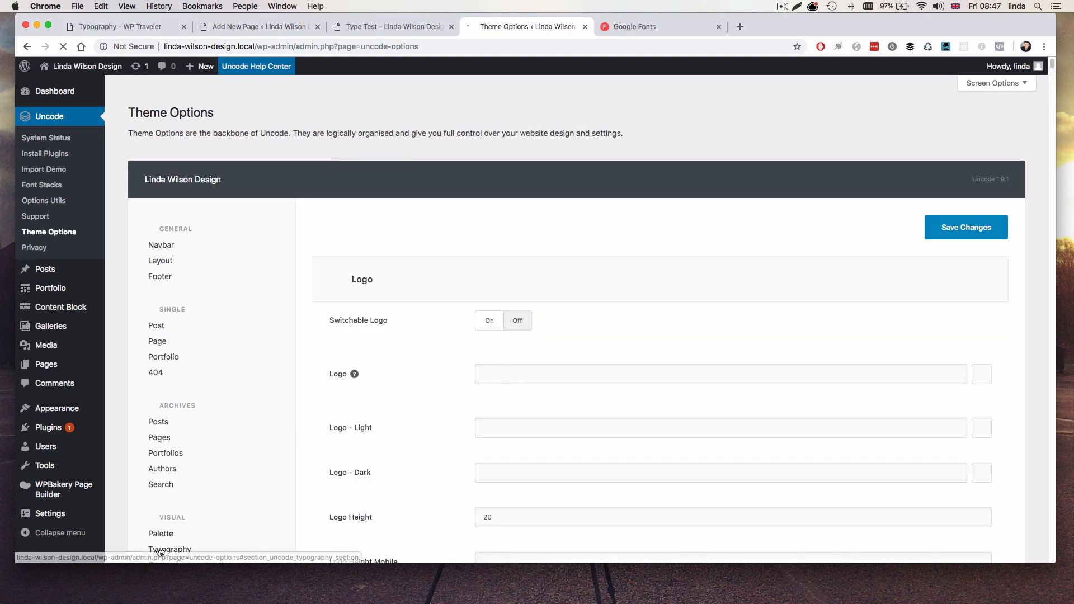
{"action": "left_click", "coordinate": [161, 550]}
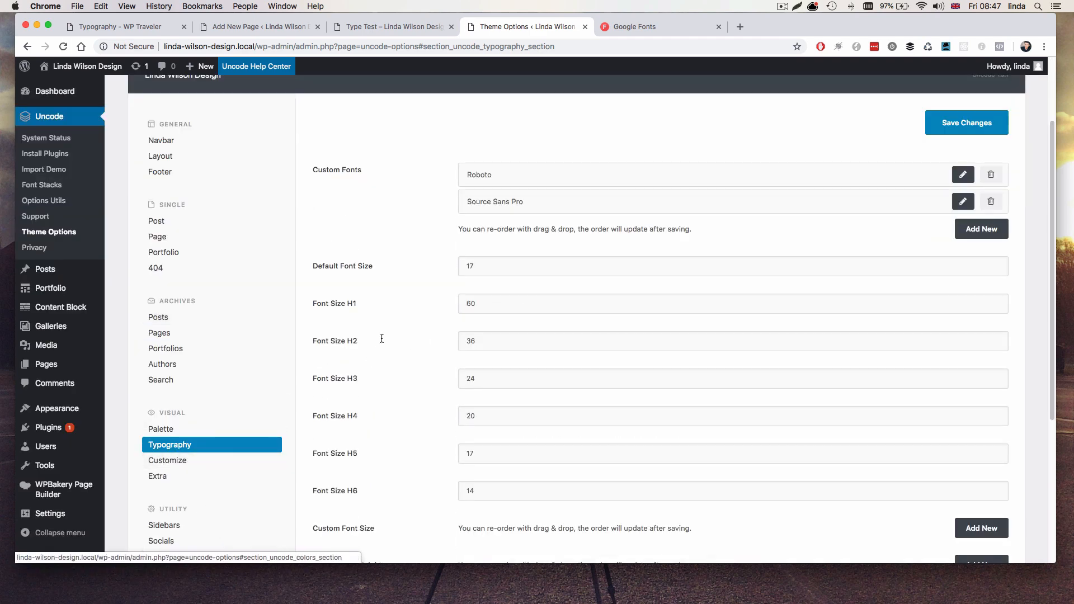
Try Roboto as the Text Font Family of the Type Test page's heading and close its settings without saving.
{"action": "left_click", "coordinate": [257, 28]}
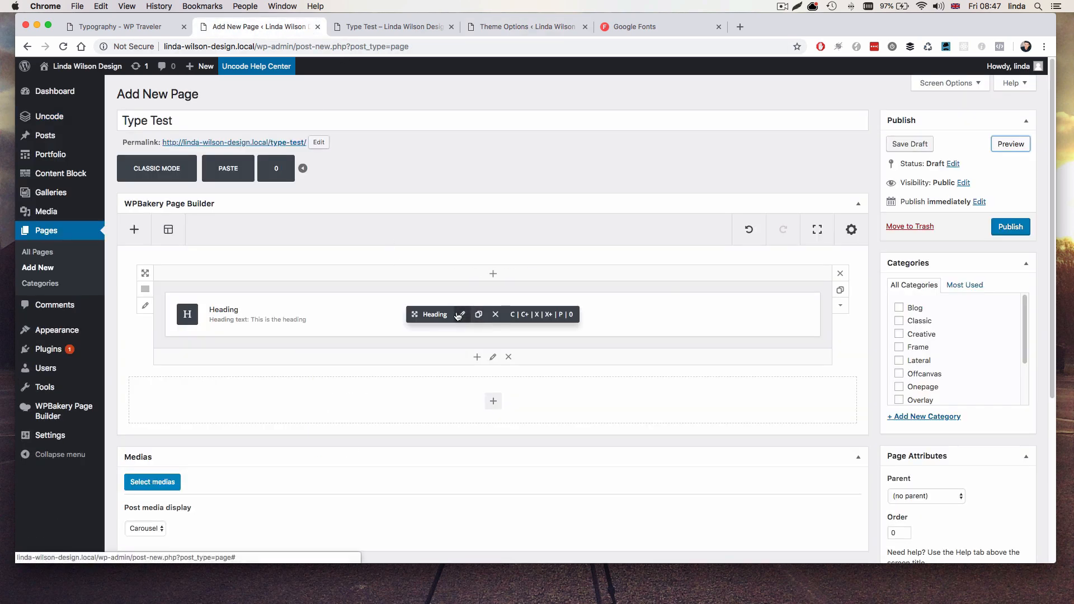
{"action": "left_click", "coordinate": [462, 315]}
{"action": "scroll", "coordinate": [450, 296], "scroll_direction": "down", "scroll_amount": 3}
{"action": "scroll", "coordinate": [445, 281], "scroll_direction": "down", "scroll_amount": 4}
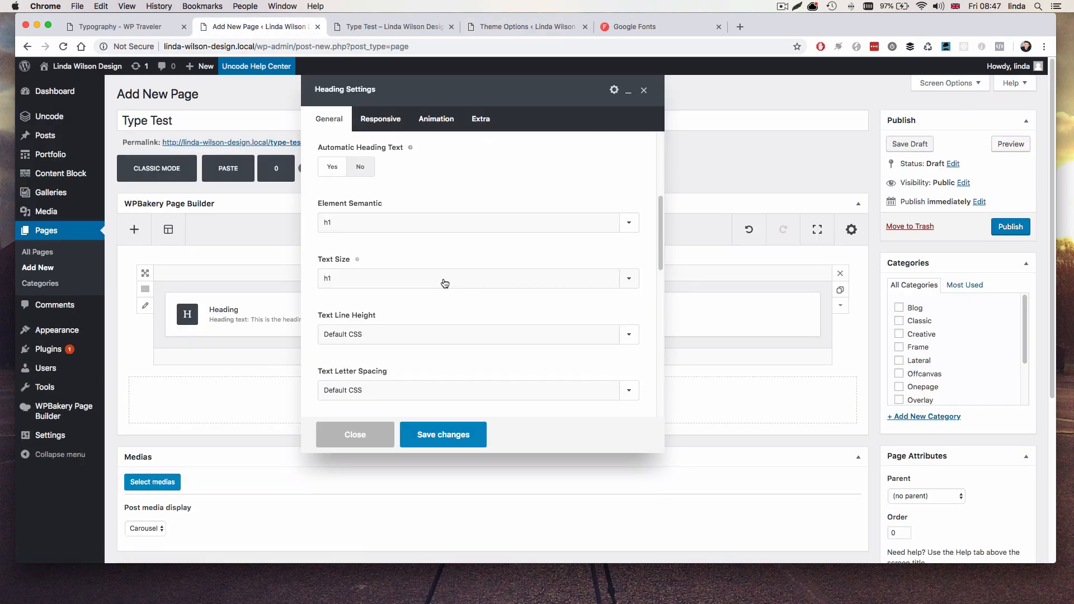
{"action": "scroll", "coordinate": [391, 313], "scroll_direction": "down", "scroll_amount": 4}
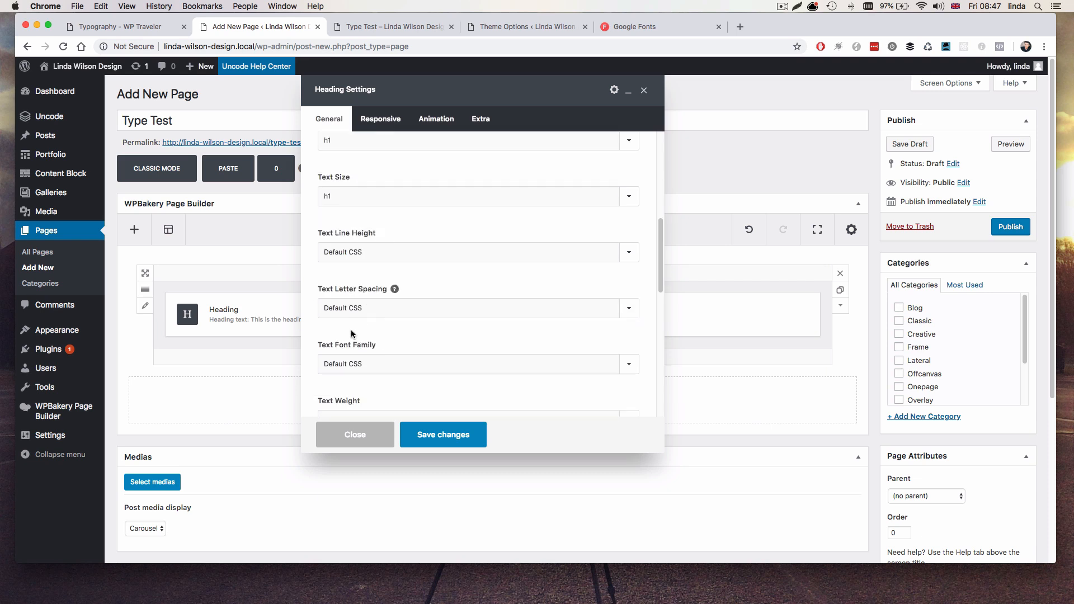
{"action": "left_click", "coordinate": [344, 341]}
{"action": "left_click", "coordinate": [344, 350]}
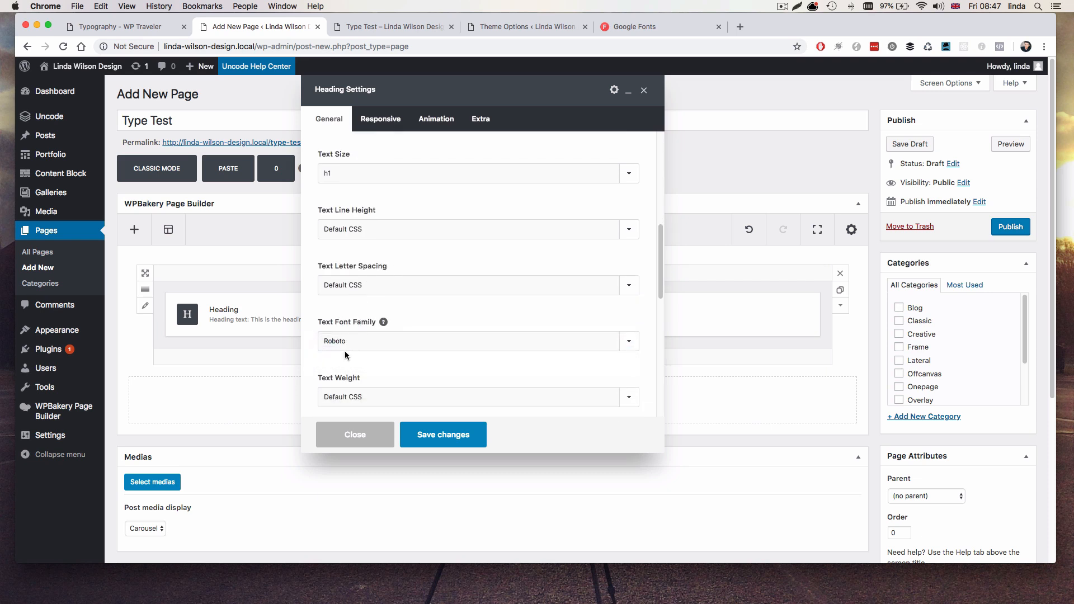
{"action": "left_click", "coordinate": [344, 351]}
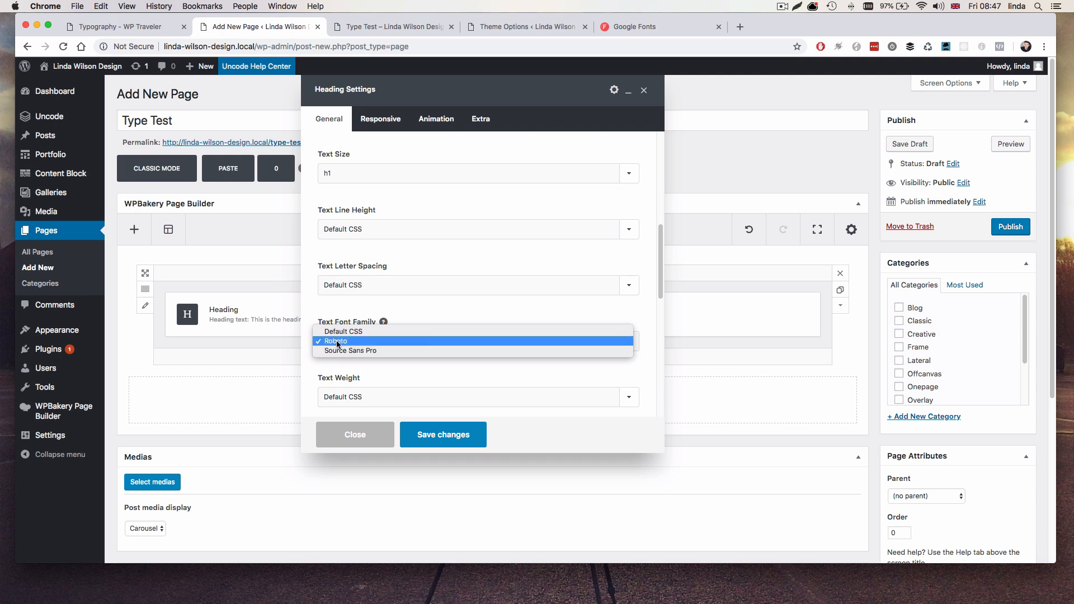
{"action": "left_click", "coordinate": [336, 372]}
{"action": "left_click", "coordinate": [347, 436]}
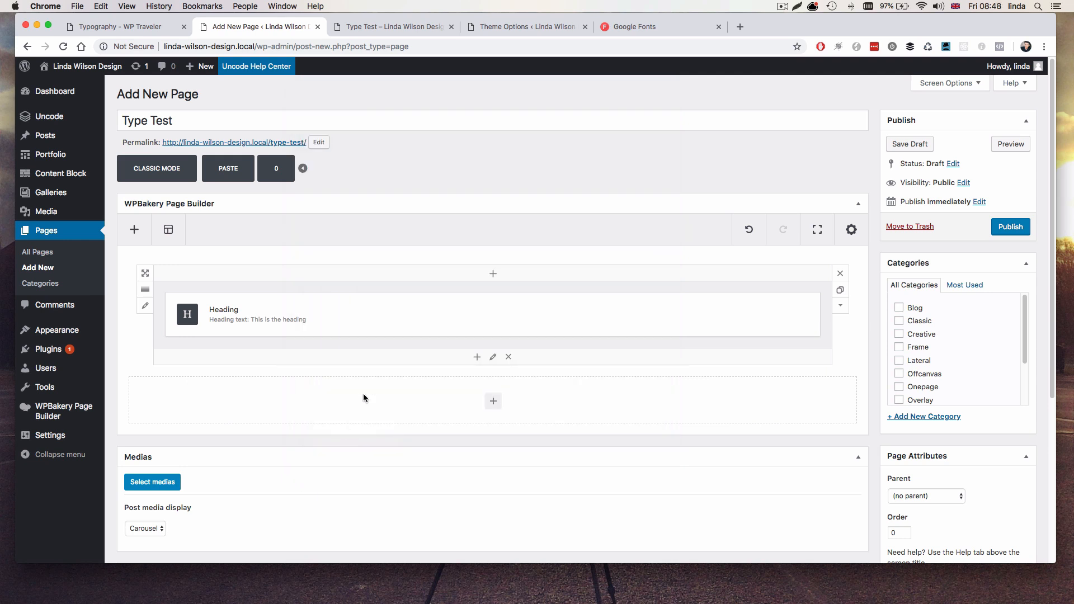